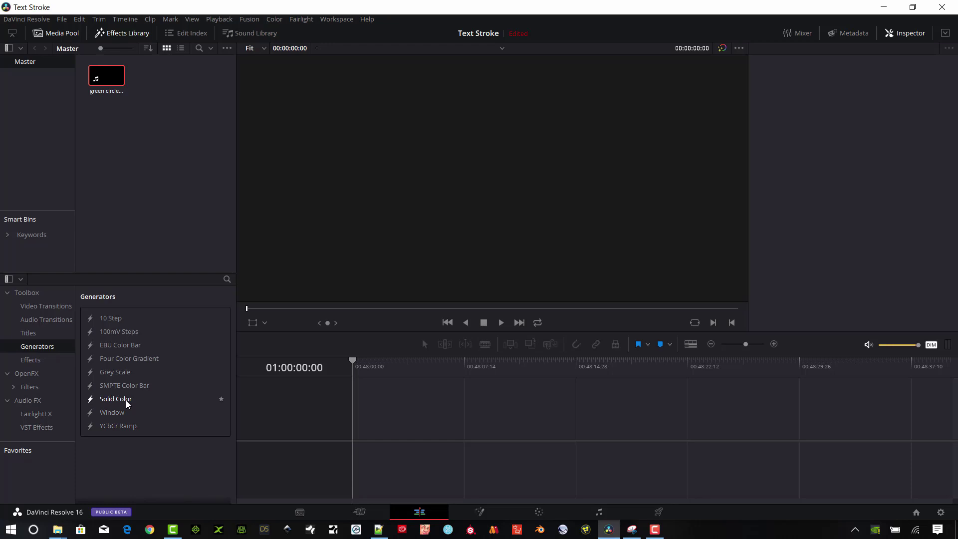
# Add a Solid Color generator to V1 and set its colour to mid grey #787878
pyautogui.moveTo(121, 400); pyautogui.dragTo(671, 424)
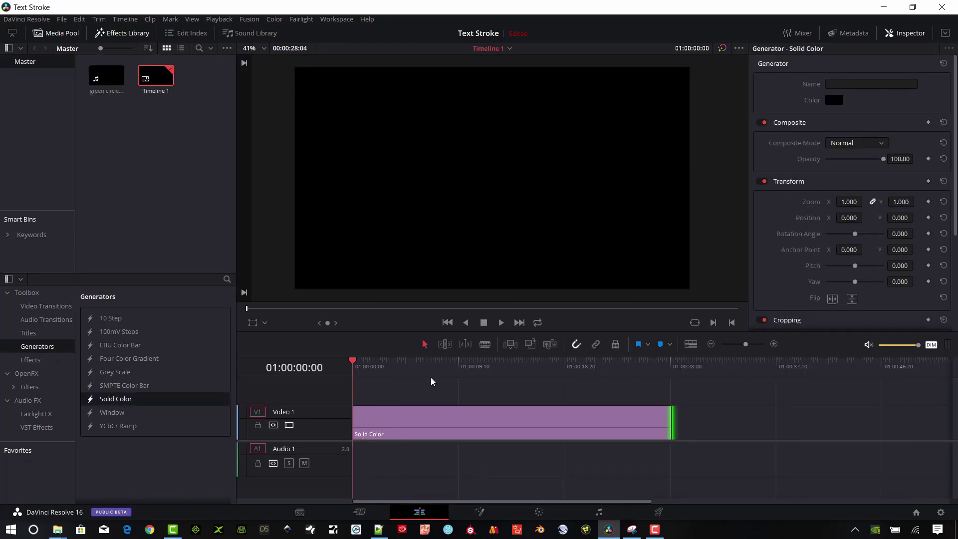
pyautogui.click(410, 433)
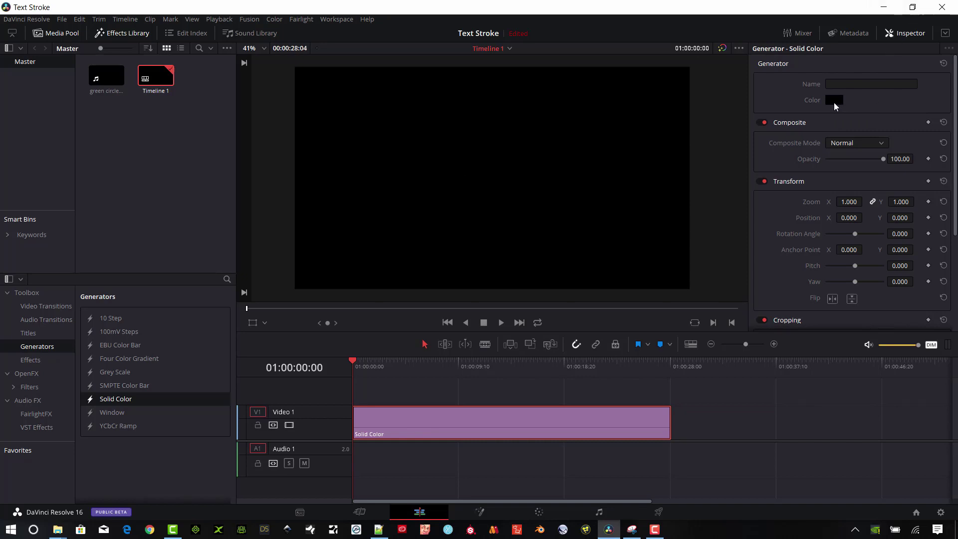
pyautogui.click(833, 102)
pyautogui.moveTo(588, 237); pyautogui.dragTo(583, 216)
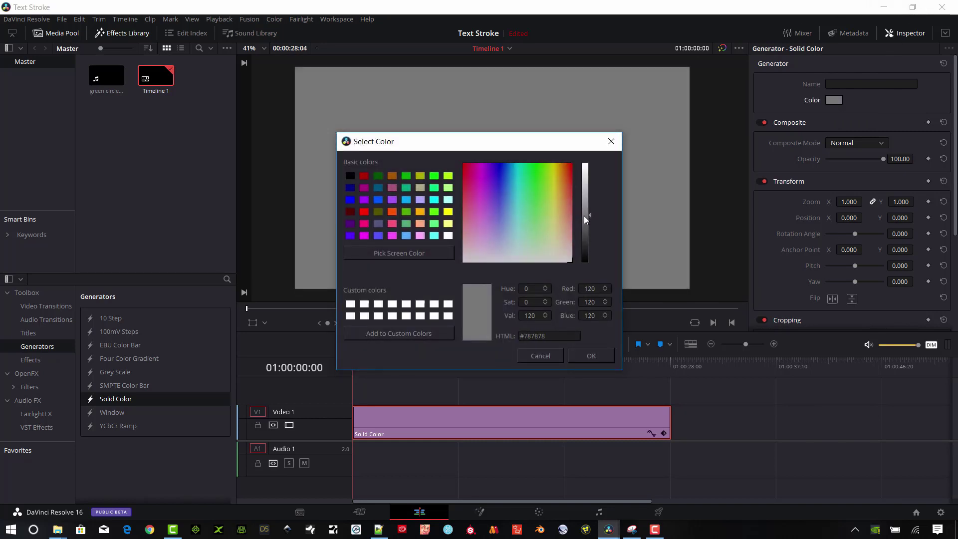
pyautogui.click(600, 356)
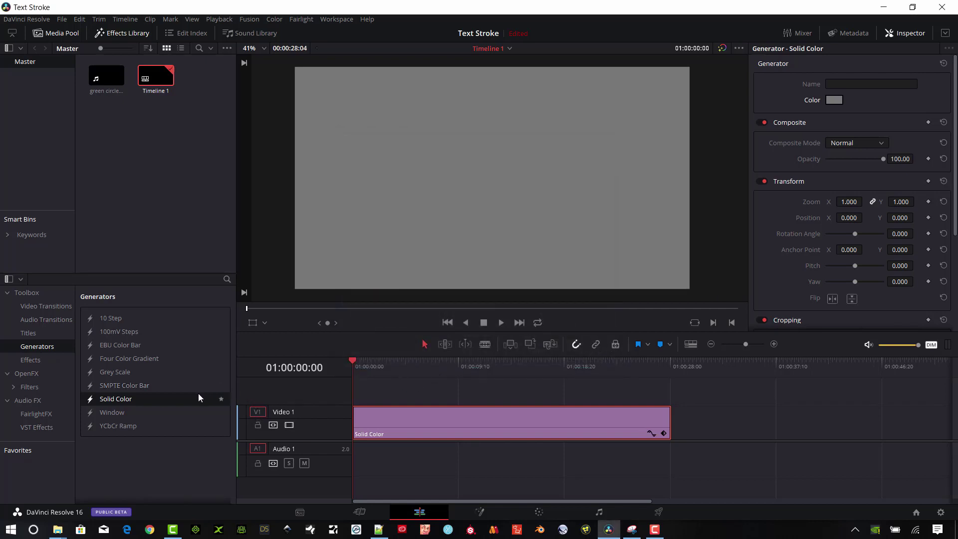
# Place the basic Text title on Video 2 above the grey background
pyautogui.click(30, 332)
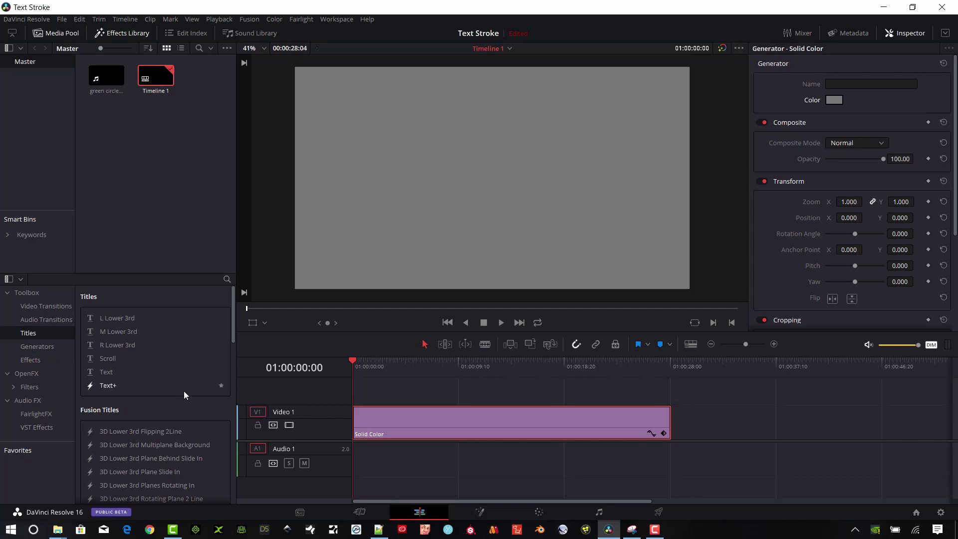
pyautogui.click(113, 374)
pyautogui.moveTo(366, 395); pyautogui.dragTo(378, 365)
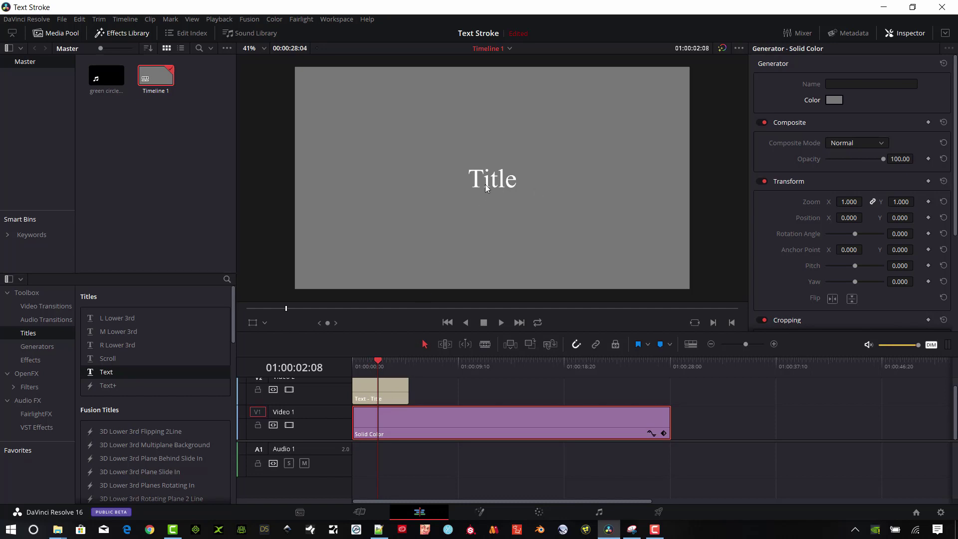
# Replace the placeholder word 'Title' with 'Testing Text'
pyautogui.click(394, 390)
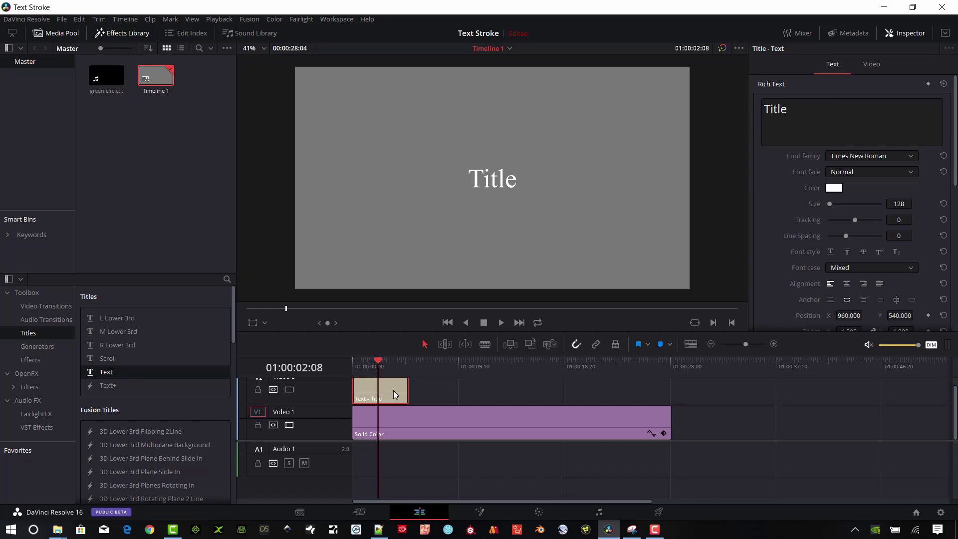
pyautogui.doubleClick(775, 109)
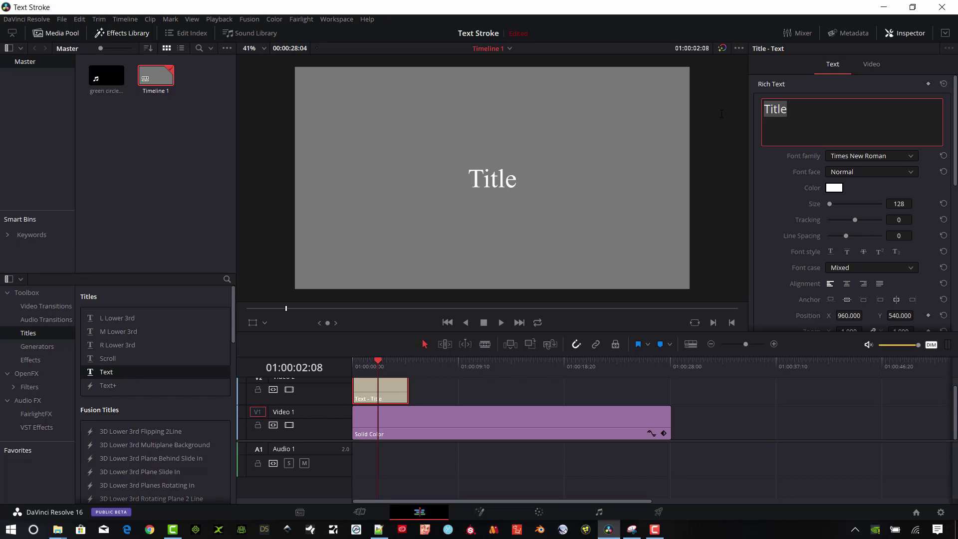
pyautogui.write('Testing Text')
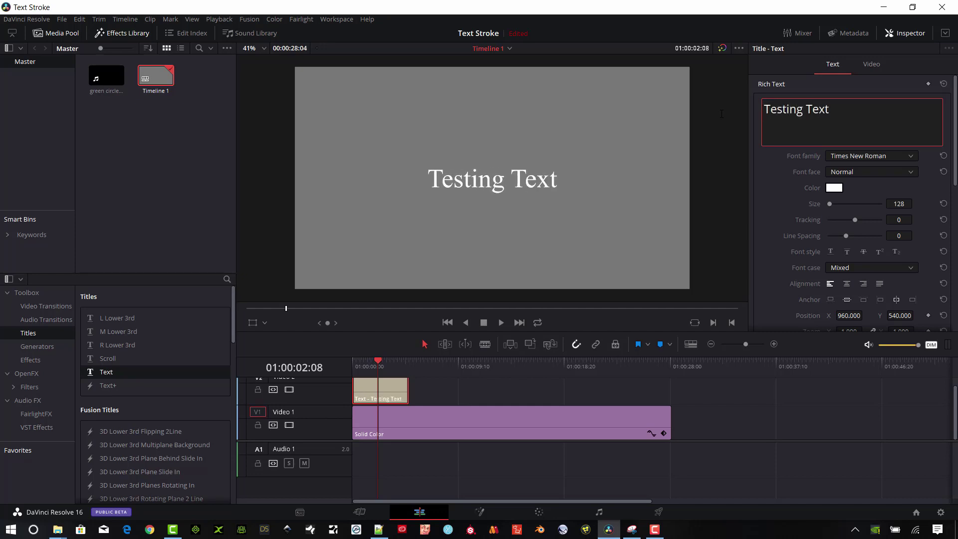
# Set the title's font family to Open Sans
pyautogui.click(723, 214)
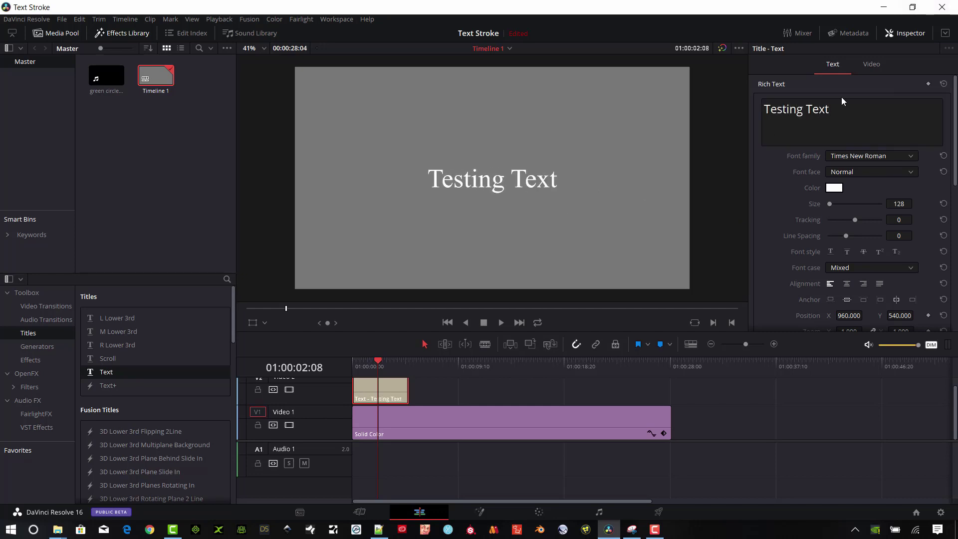
pyautogui.click(911, 156)
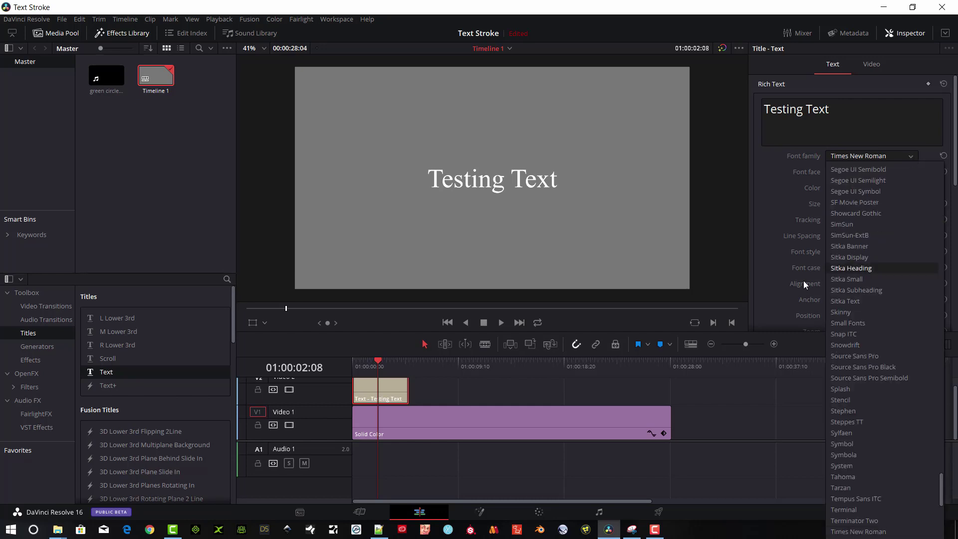
pyautogui.scroll(15, 895, 284)
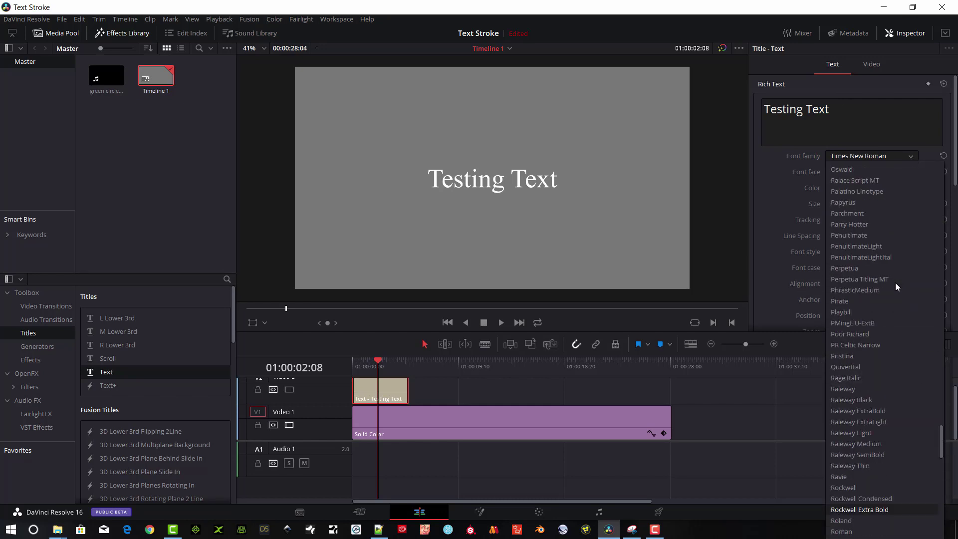
pyautogui.scroll(5, 895, 283)
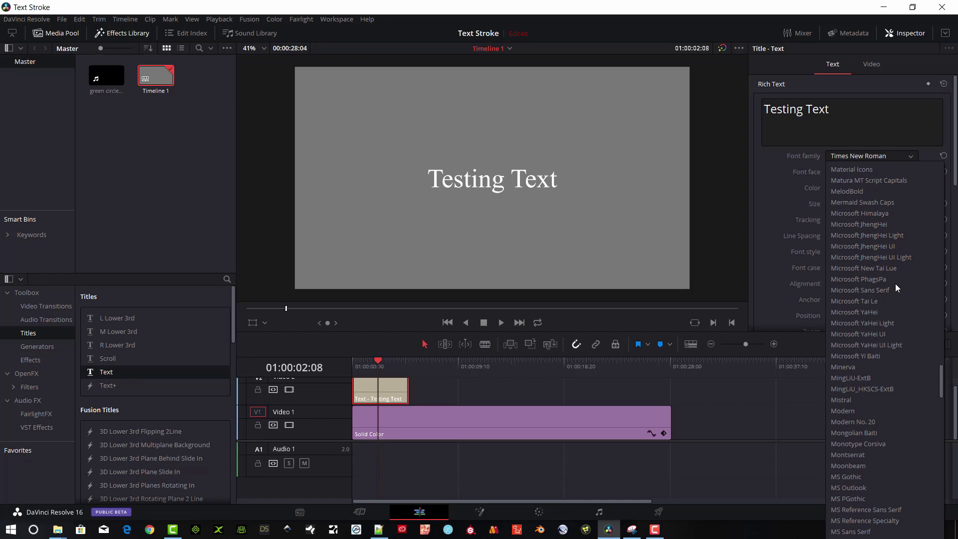
pyautogui.scroll(-5, 895, 284)
pyautogui.scroll(-5, 896, 283)
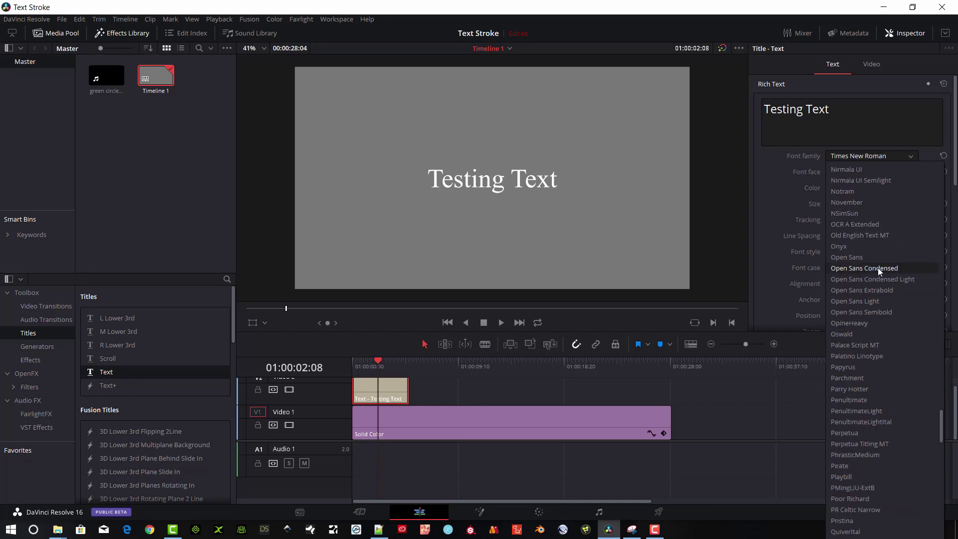
pyautogui.click(867, 259)
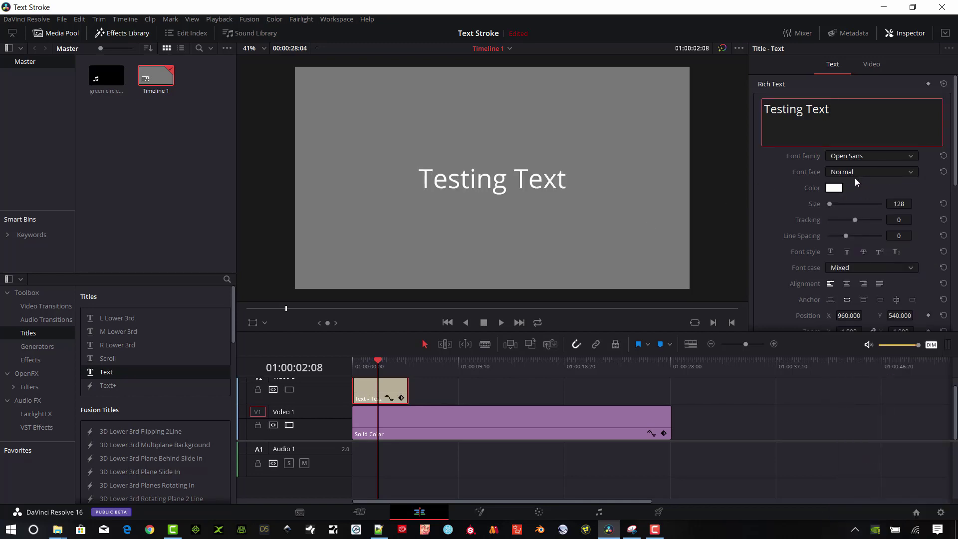
# Colour the text yellow, enlarge it to size 269 and make it Bold
pyautogui.click(836, 190)
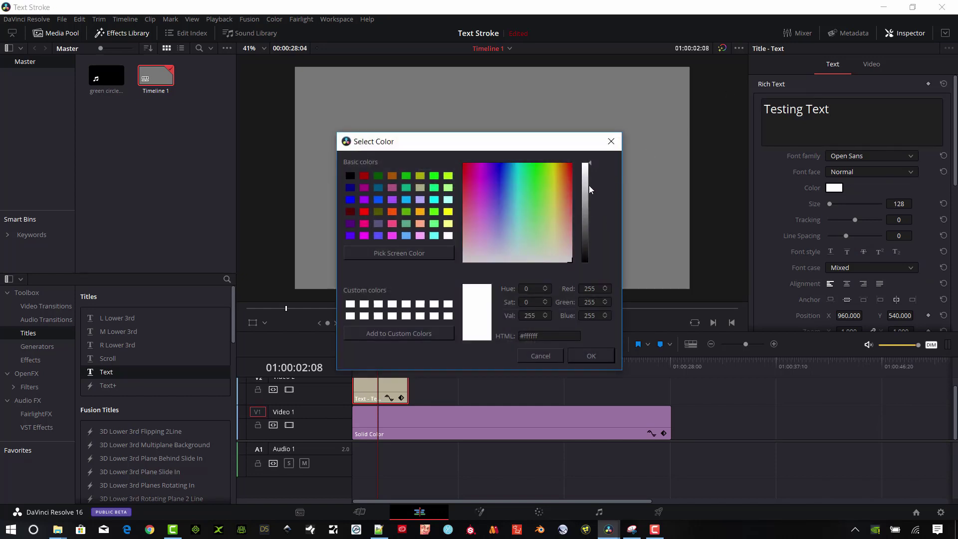
pyautogui.click(450, 211)
pyautogui.click(591, 355)
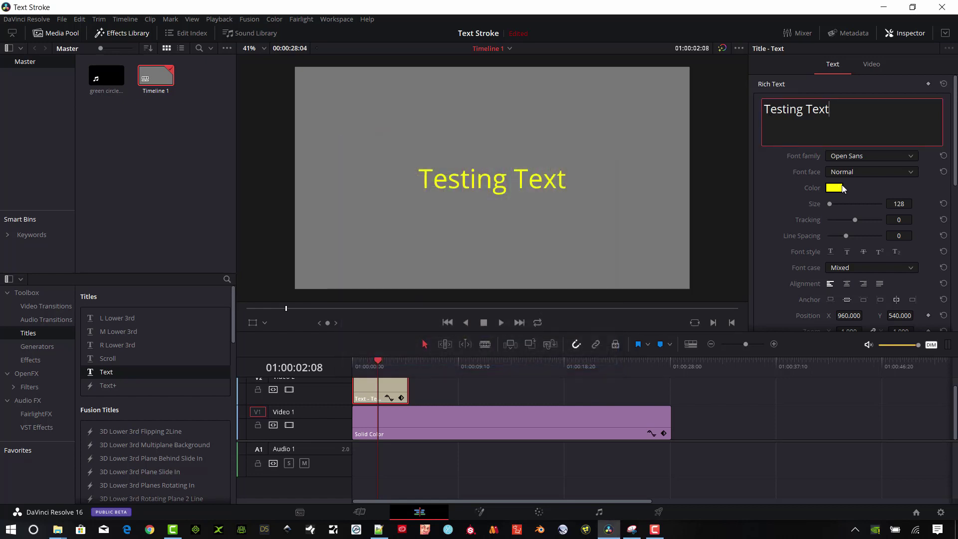
pyautogui.moveTo(832, 203); pyautogui.dragTo(831, 207)
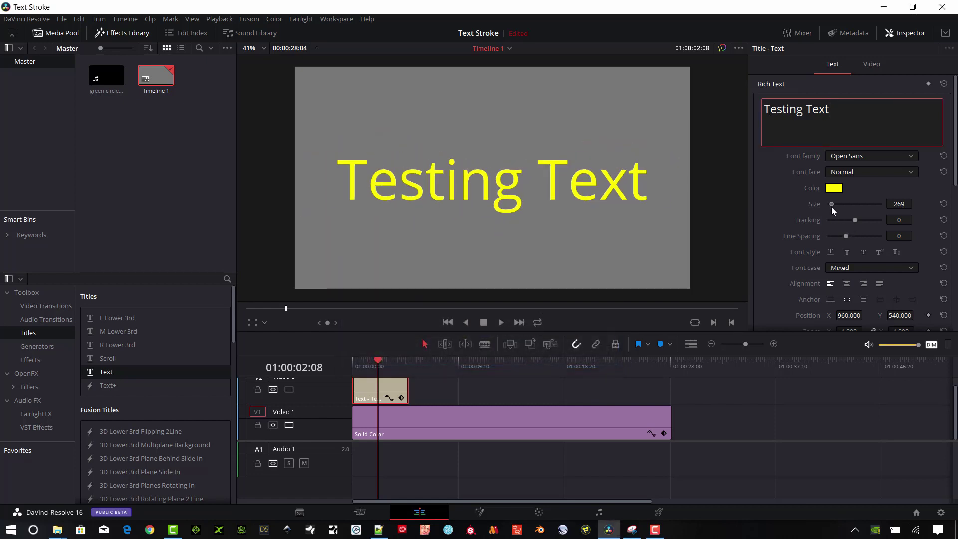
pyautogui.click(880, 171)
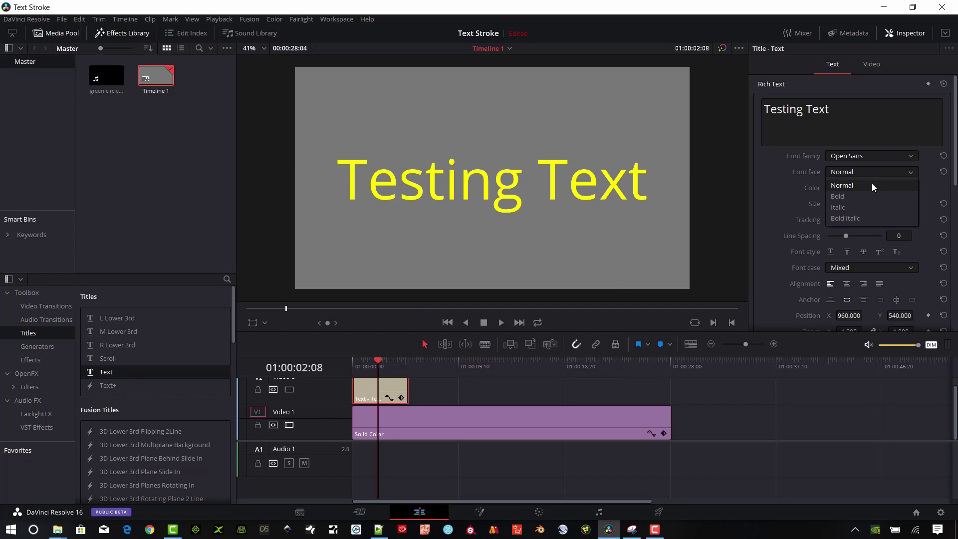
pyautogui.click(854, 201)
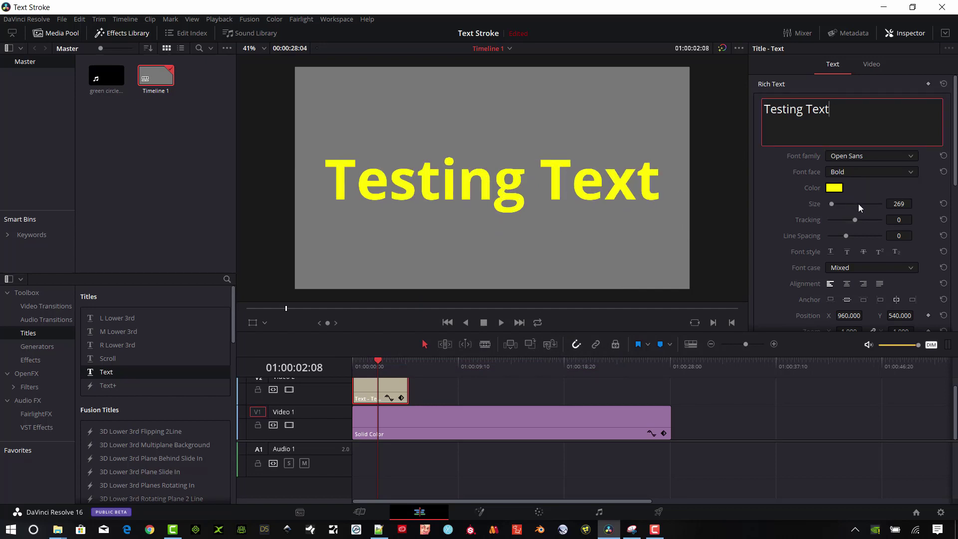
# Give the title a size 9 stroke coloured dark blue #00007f
pyautogui.scroll(-3, 888, 247)
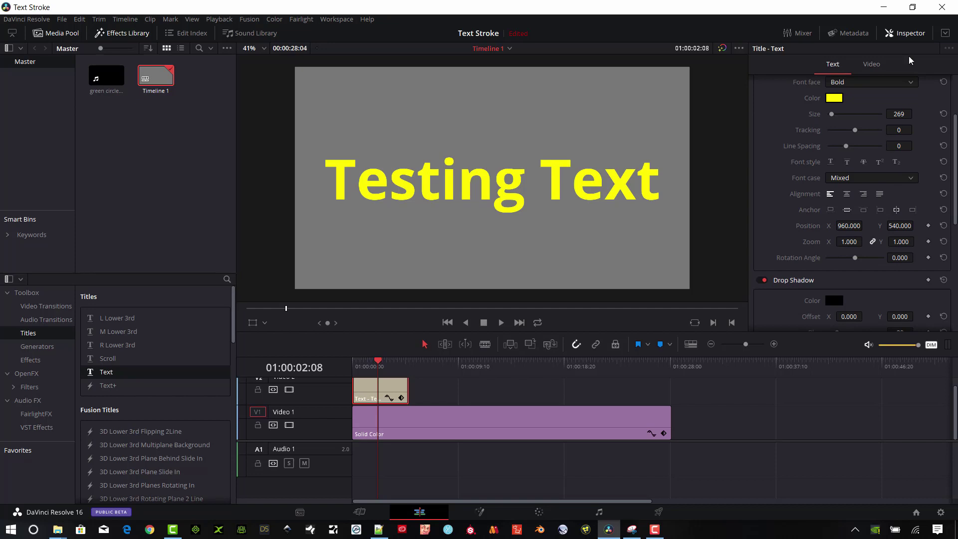
pyautogui.scroll(-3, 864, 187)
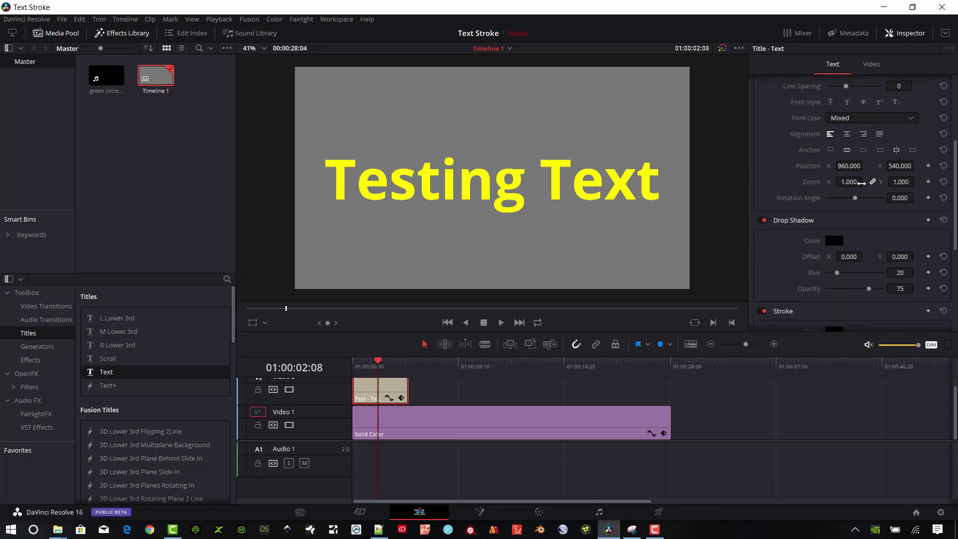
pyautogui.scroll(-2, 867, 190)
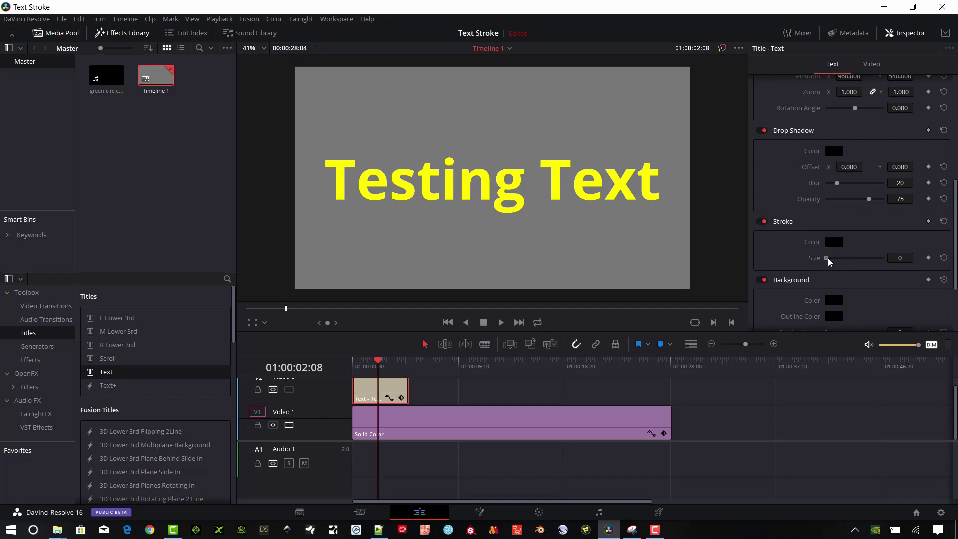
pyautogui.moveTo(827, 258)
pyautogui.mouseDown()
pyautogui.moveTo(879, 261)
pyautogui.moveTo(849, 265)
pyautogui.moveTo(860, 270)
pyautogui.mouseUp()
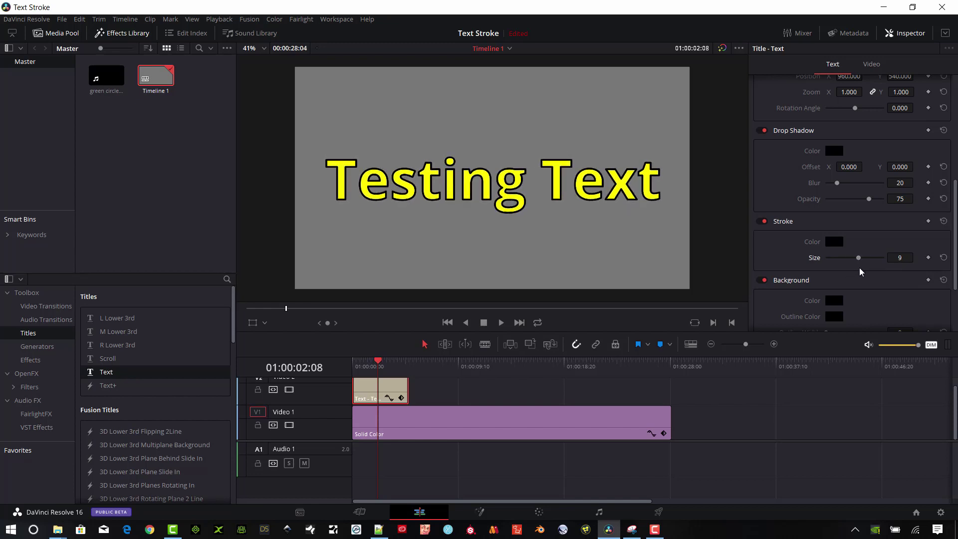
pyautogui.click(839, 242)
pyautogui.click(350, 188)
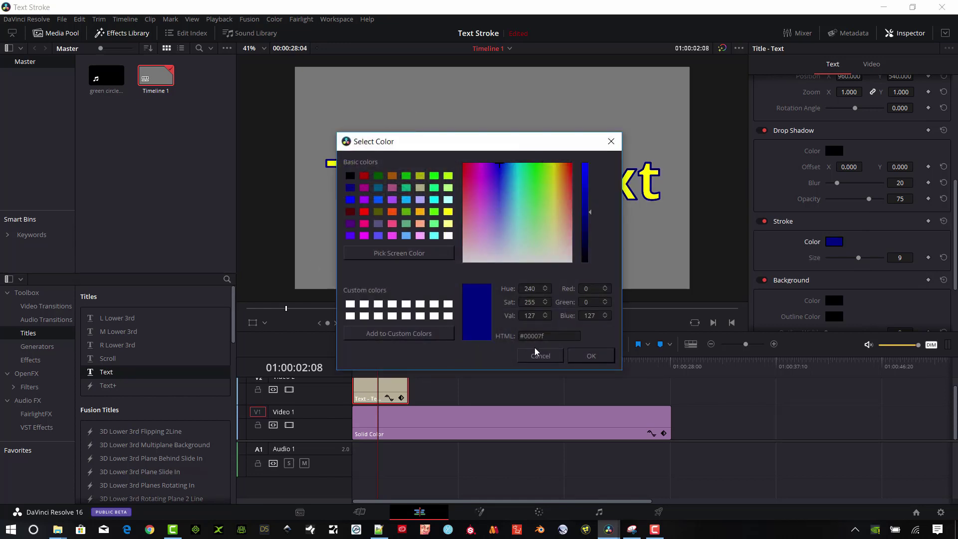
pyautogui.click(592, 356)
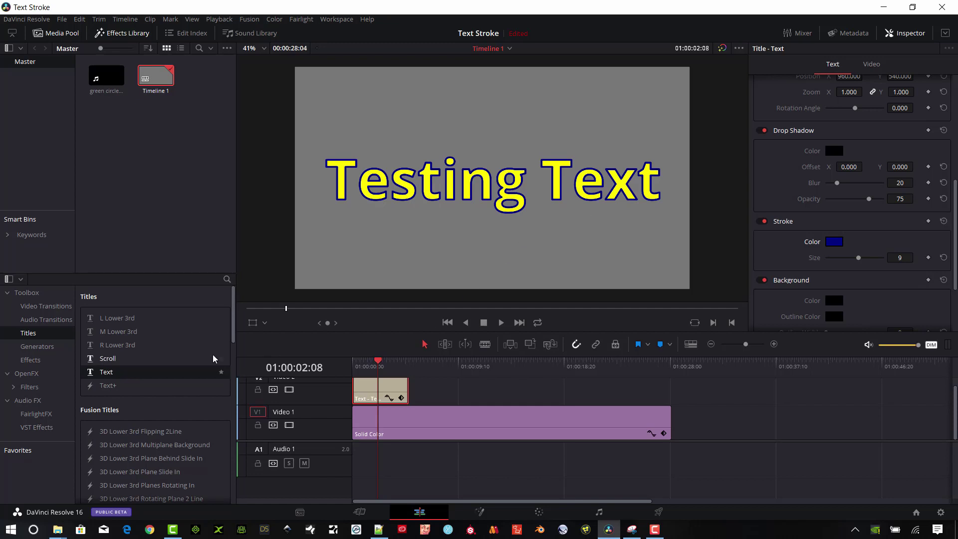
pyautogui.moveTo(115, 385); pyautogui.dragTo(409, 399)
pyautogui.click(432, 364)
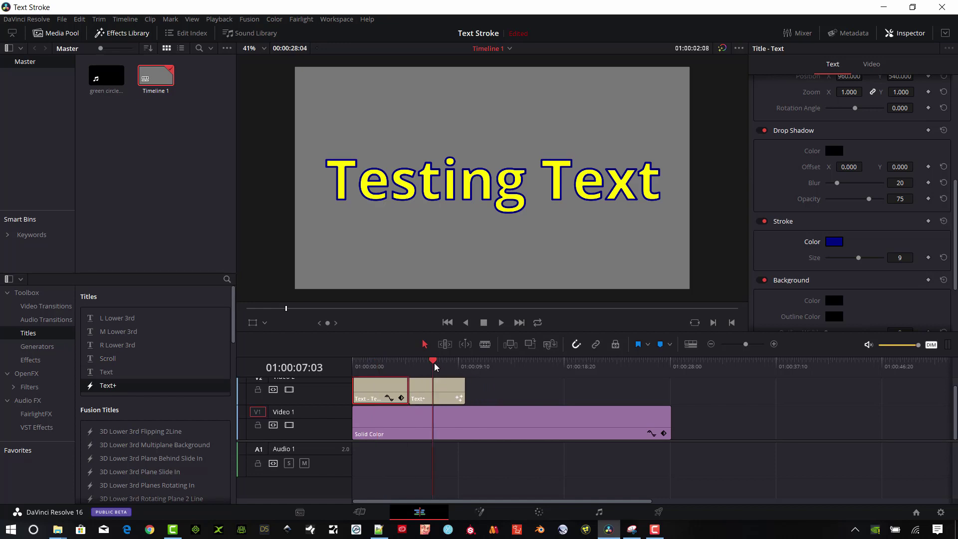
pyautogui.click(447, 397)
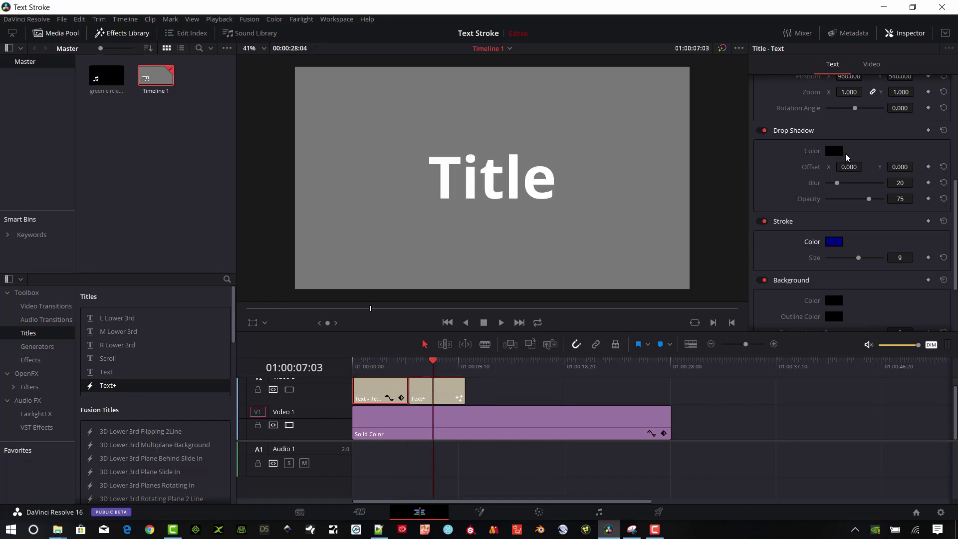
pyautogui.click(864, 137)
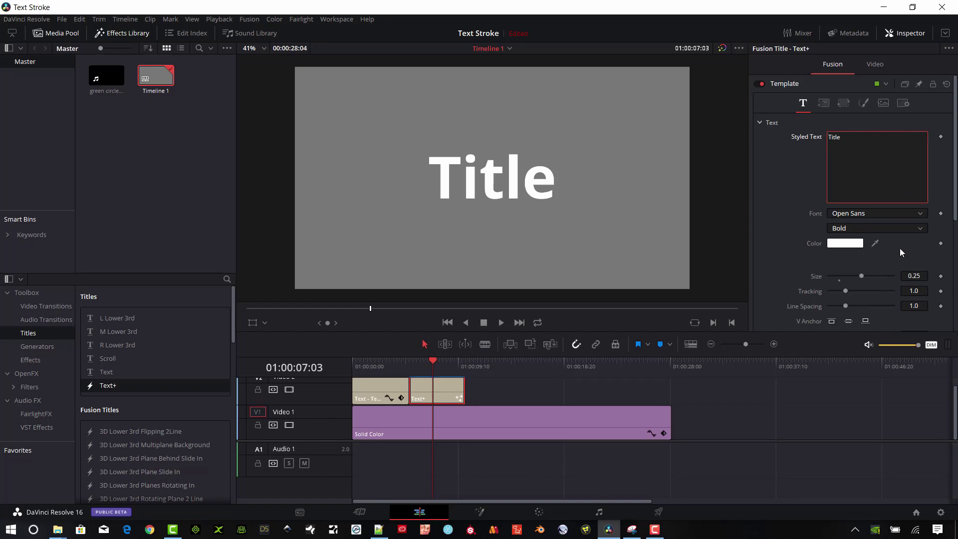
pyautogui.moveTo(861, 278); pyautogui.dragTo(878, 277)
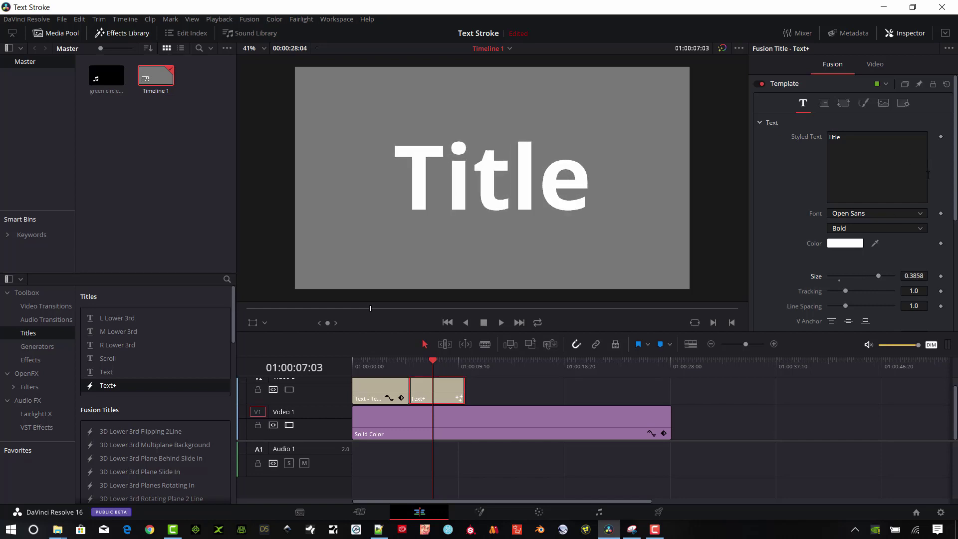
pyautogui.scroll(-5, 926, 189)
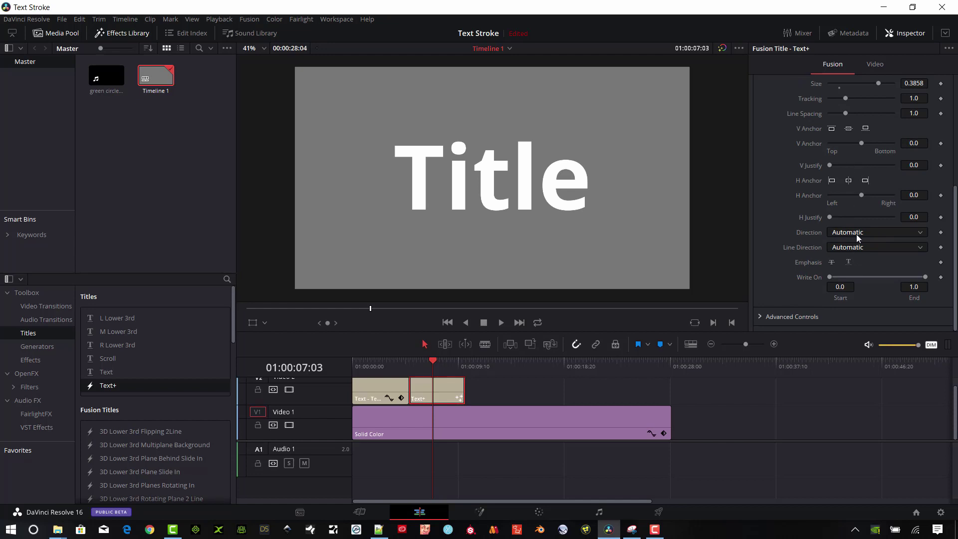
pyautogui.scroll(5, 863, 214)
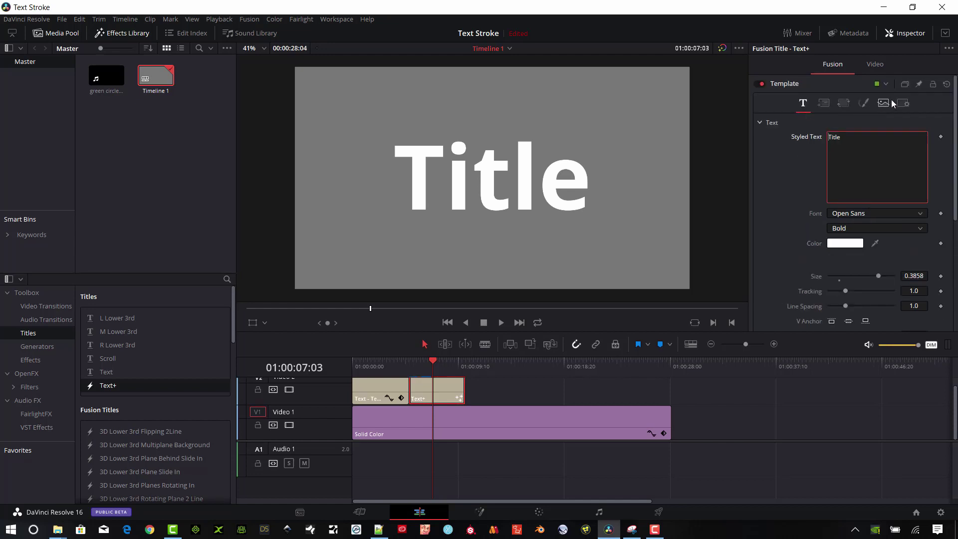
# Enable shading element 2, Red Outline, so the Title gets a 0.02 red stroke
pyautogui.click(864, 104)
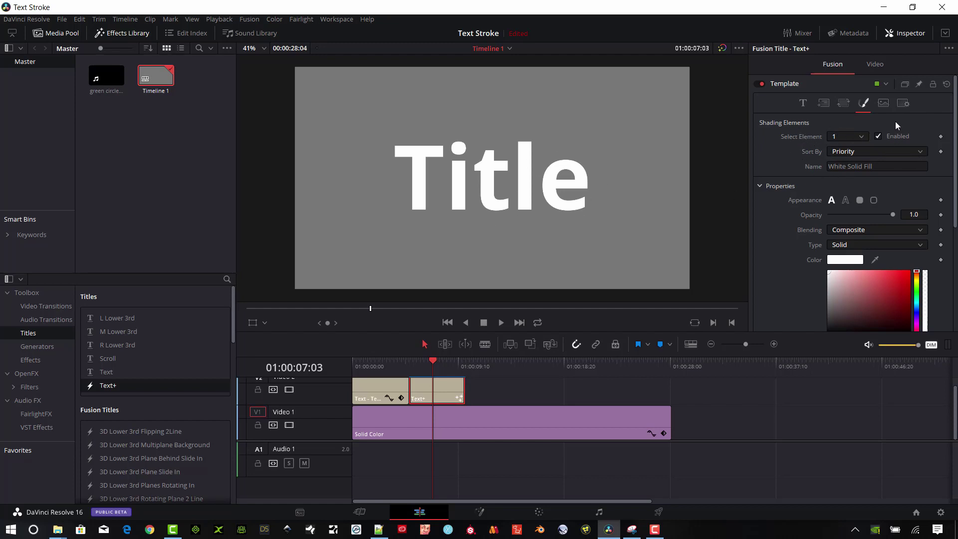
pyautogui.click(859, 137)
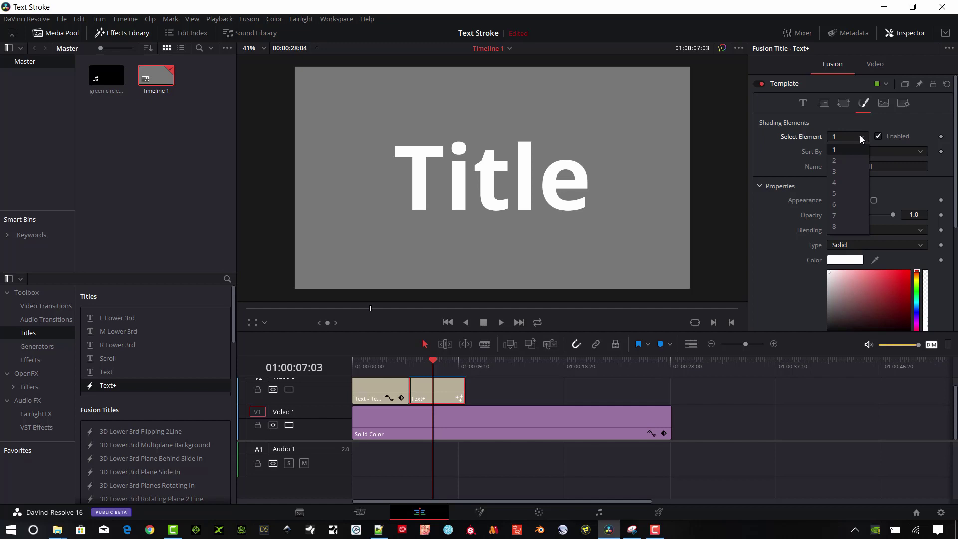
pyautogui.click(854, 161)
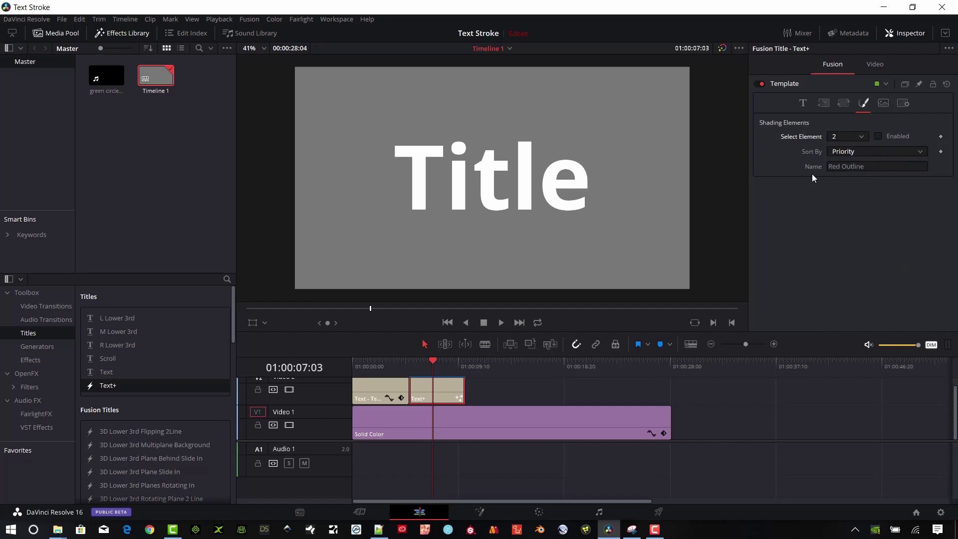
pyautogui.click(878, 136)
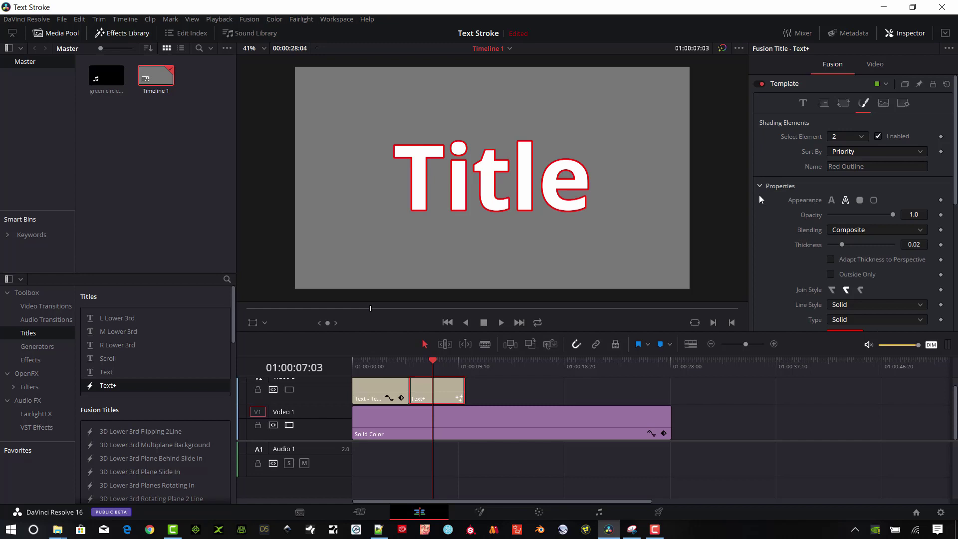
pyautogui.scroll(-2, 894, 204)
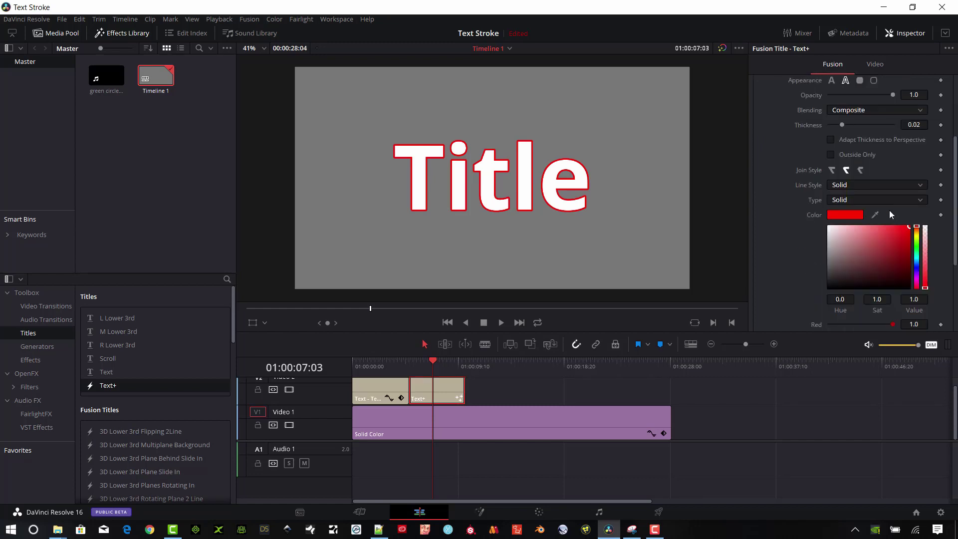
# Change the outline colour to dark blue and increase its thickness
pyautogui.click(842, 218)
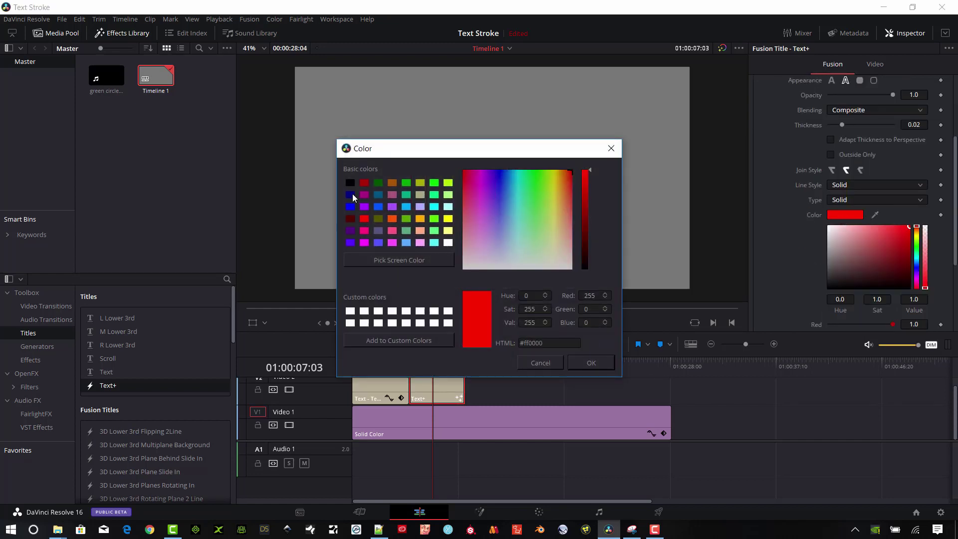
pyautogui.click(353, 194)
pyautogui.click(587, 366)
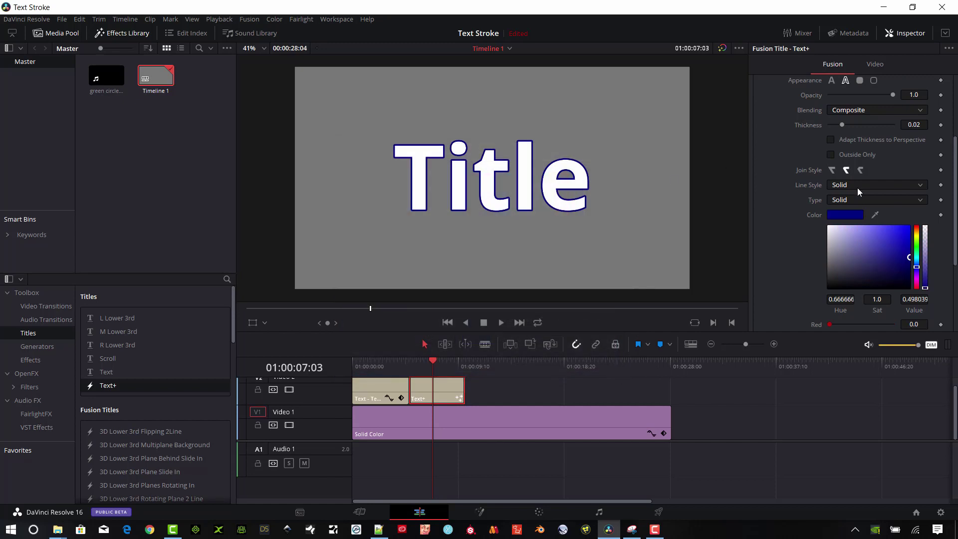
pyautogui.scroll(-2, 894, 237)
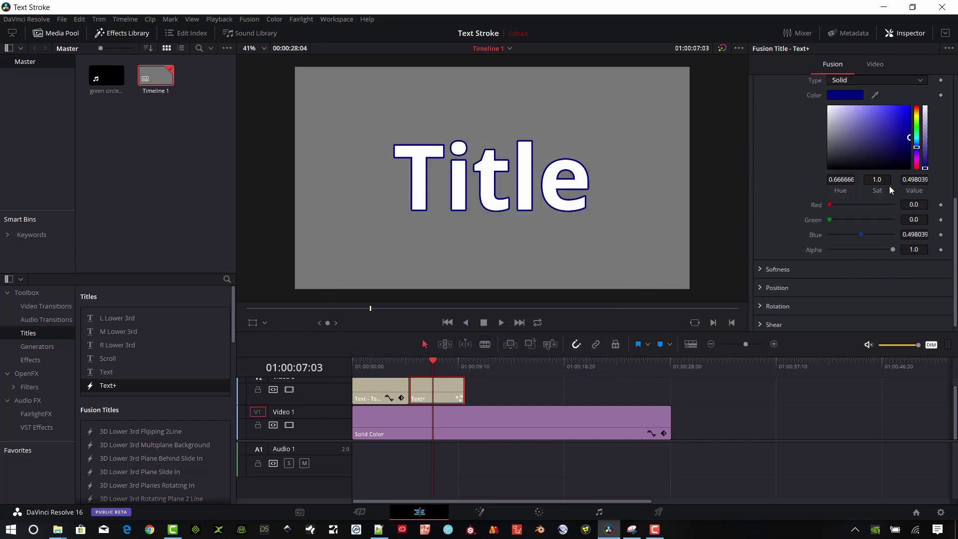
pyautogui.scroll(2, 891, 190)
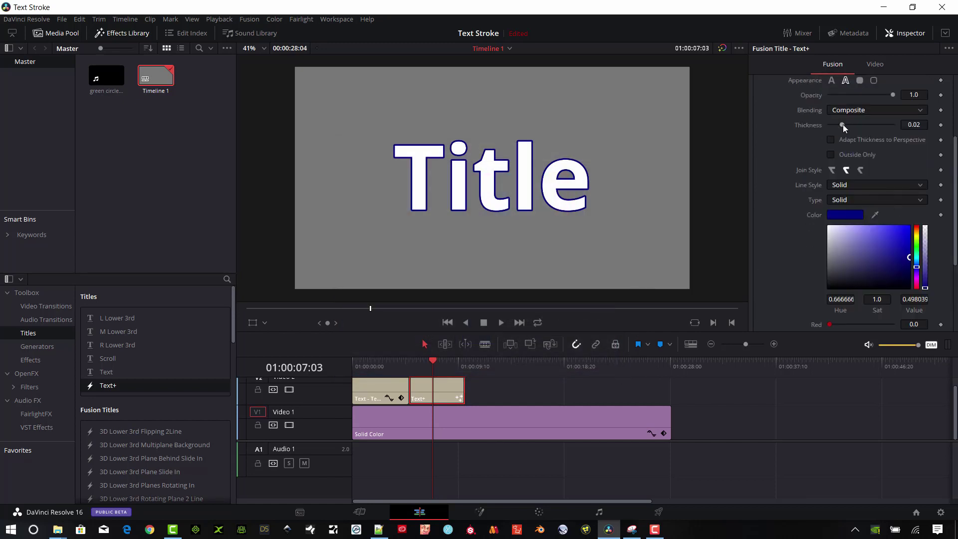
pyautogui.moveTo(843, 124)
pyautogui.mouseDown()
pyautogui.moveTo(869, 123)
pyautogui.moveTo(851, 126)
pyautogui.mouseUp()
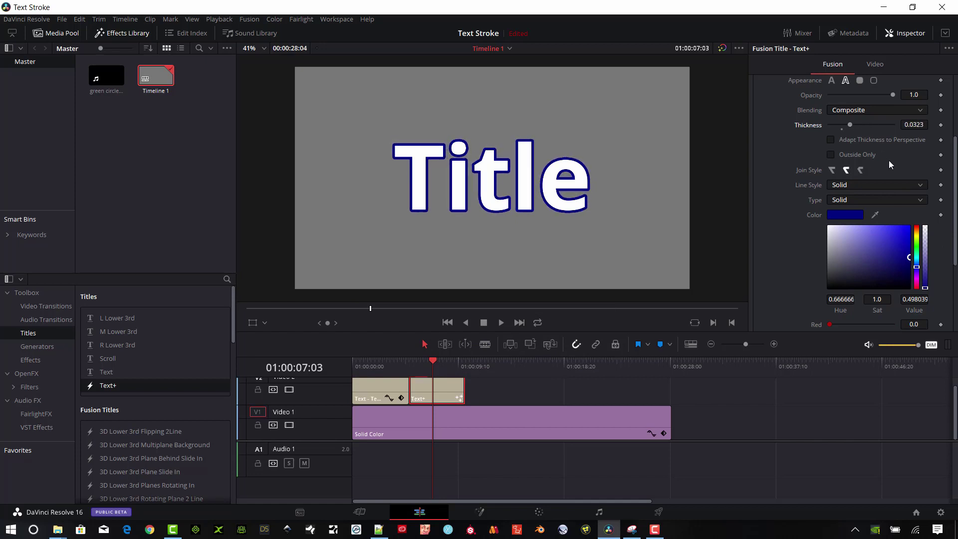
# Try Dash, Dot and Dash Dot line styles, then set the outline back to Solid
pyautogui.scroll(-1, 903, 166)
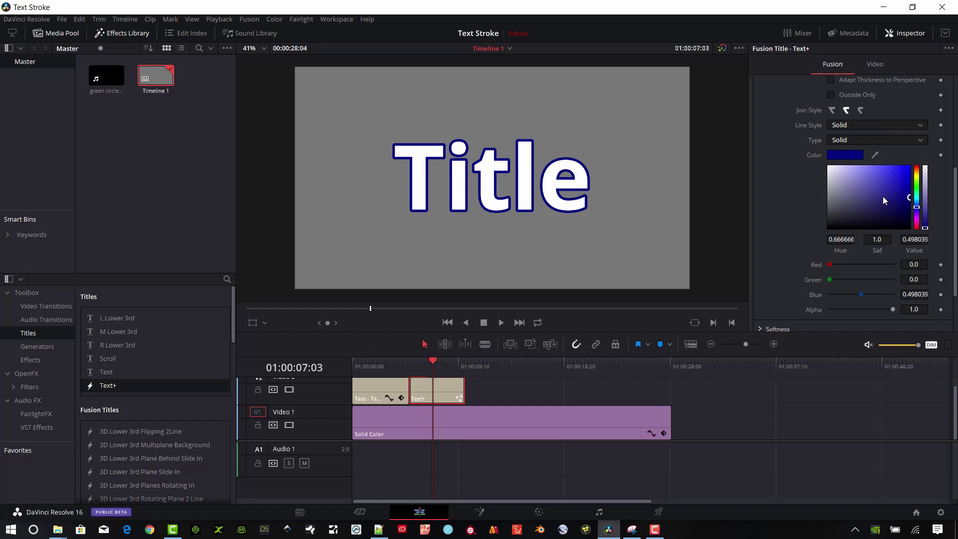
pyautogui.click(923, 125)
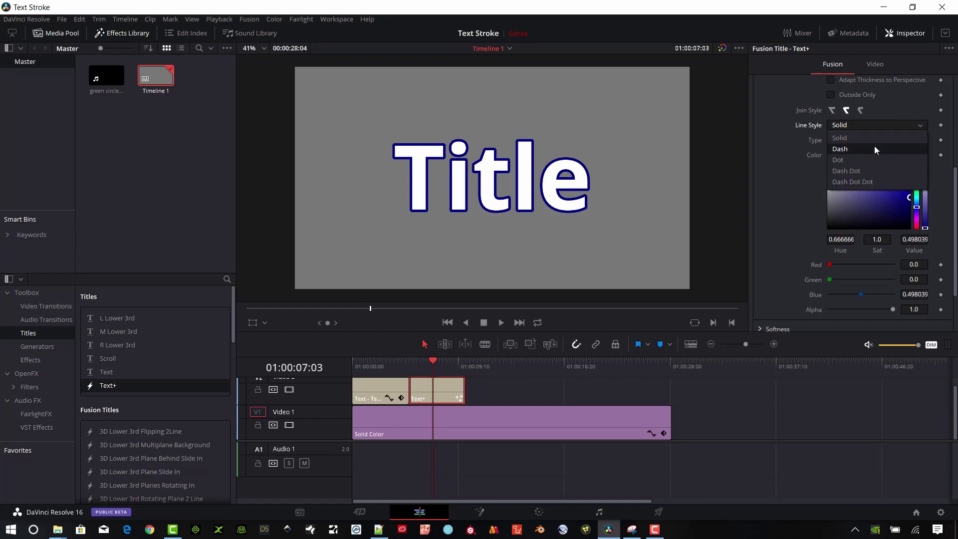
pyautogui.click(874, 147)
pyautogui.click(923, 127)
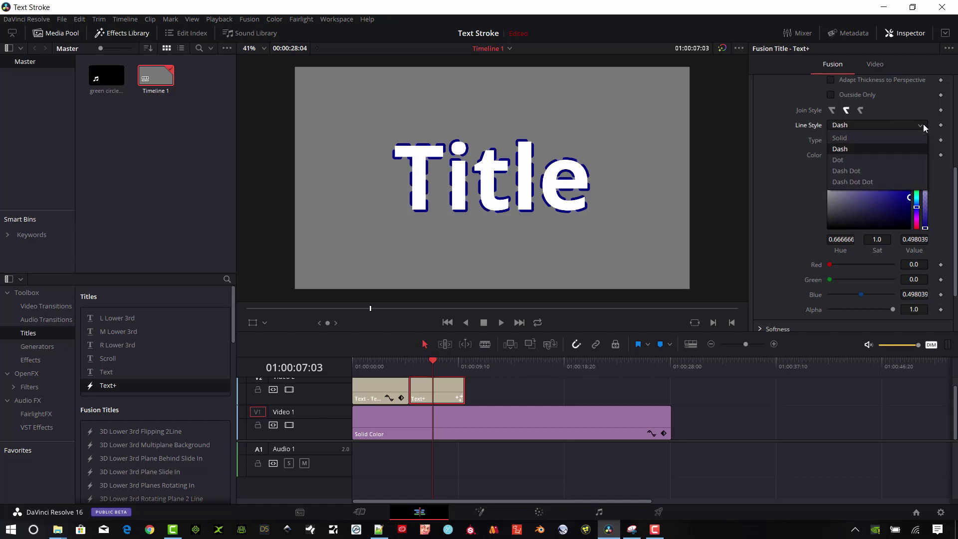
pyautogui.click(854, 159)
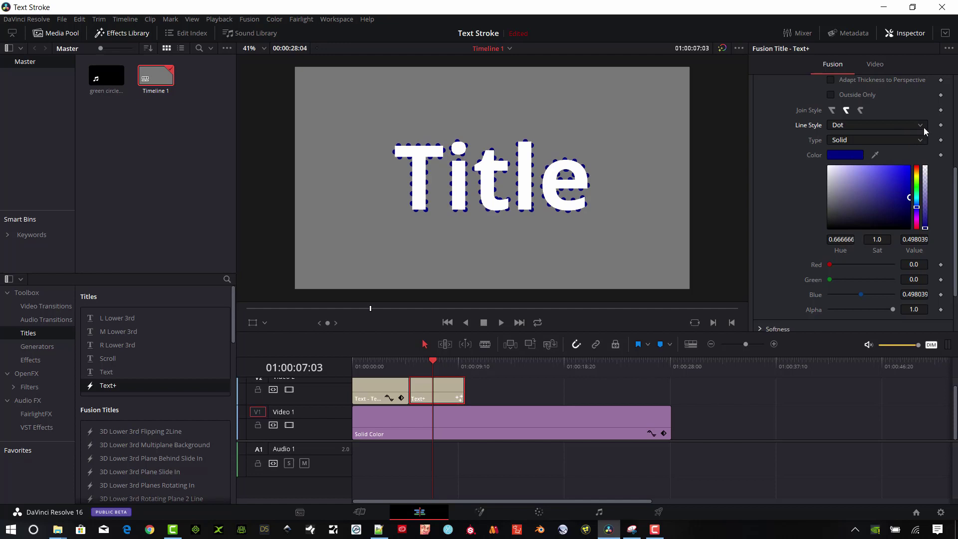
pyautogui.click(923, 127)
pyautogui.click(869, 169)
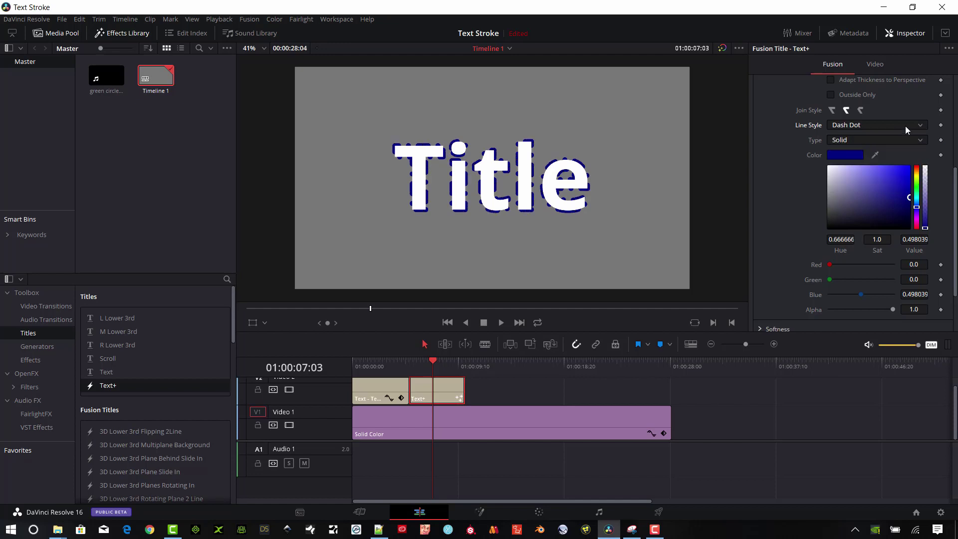
pyautogui.click(923, 125)
pyautogui.click(877, 137)
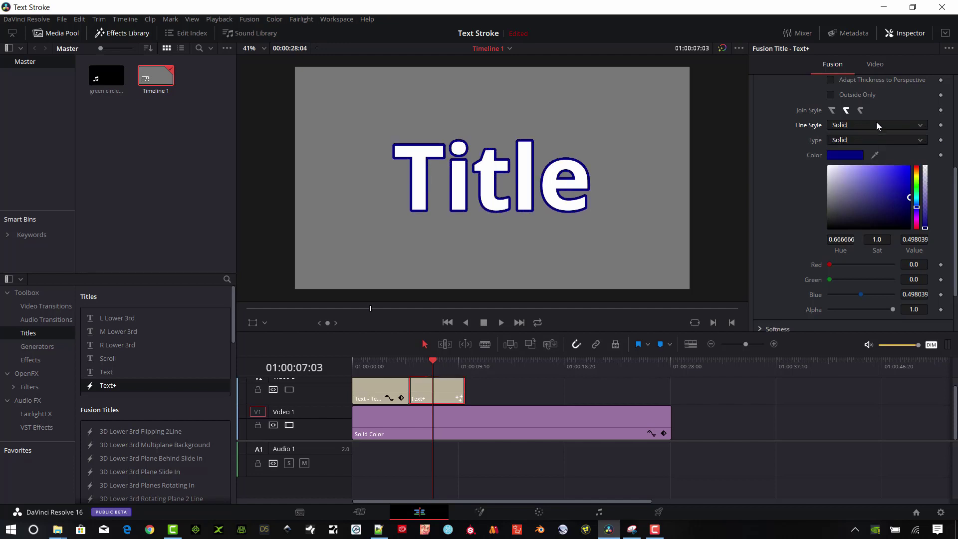
pyautogui.click(921, 141)
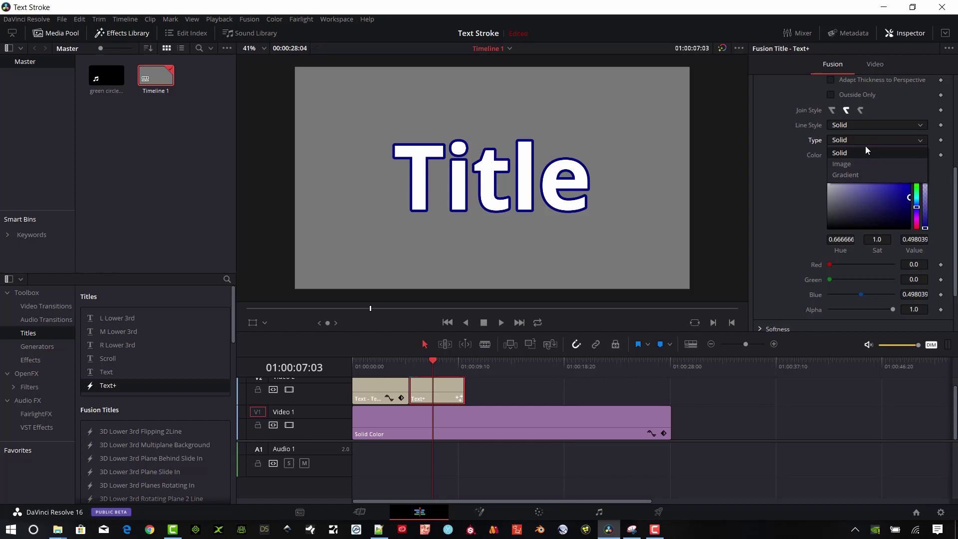
# Switch the outline Type to Gradient with a red left stop and yellow right stop
pyautogui.click(860, 175)
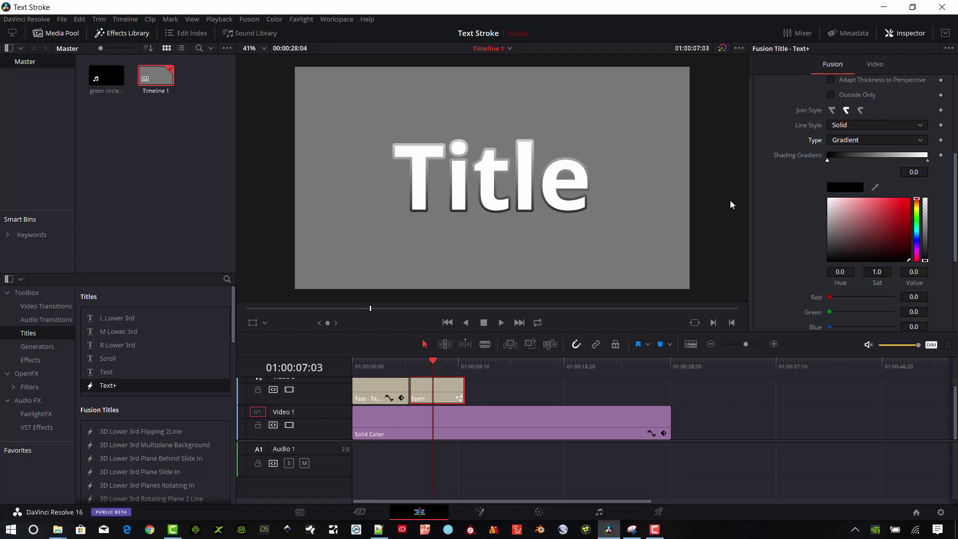
pyautogui.click(827, 162)
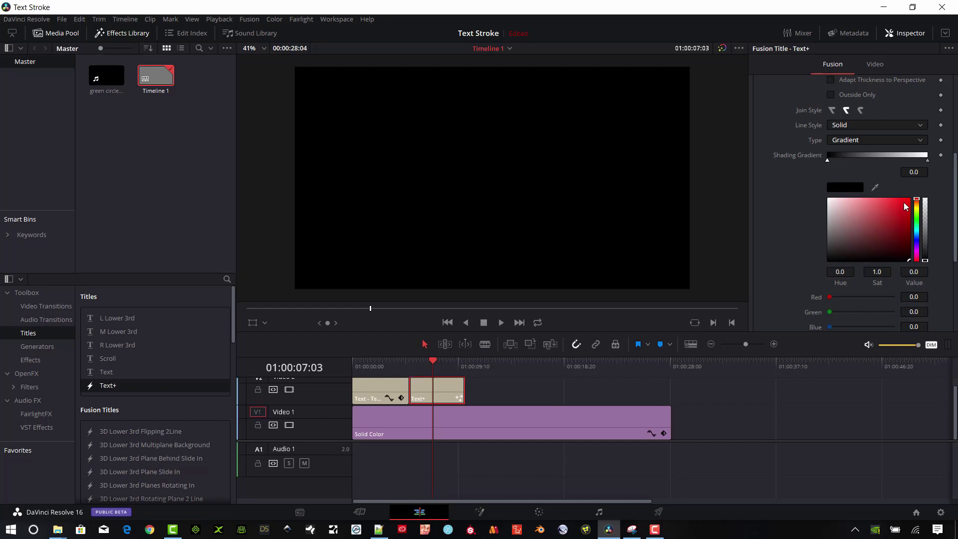
pyautogui.moveTo(904, 204)
pyautogui.mouseDown()
pyautogui.moveTo(904, 222)
pyautogui.moveTo(915, 217)
pyautogui.mouseUp()
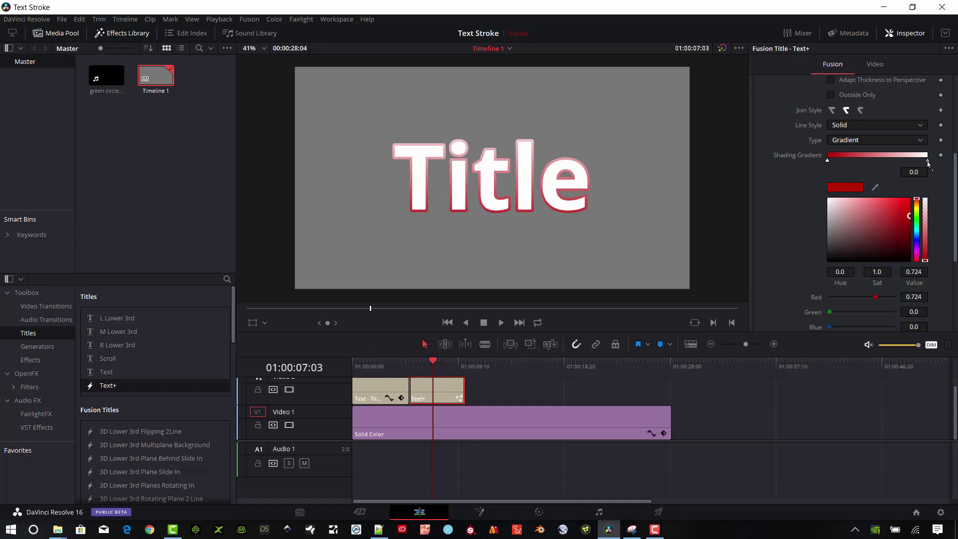
pyautogui.click(928, 160)
pyautogui.click(917, 207)
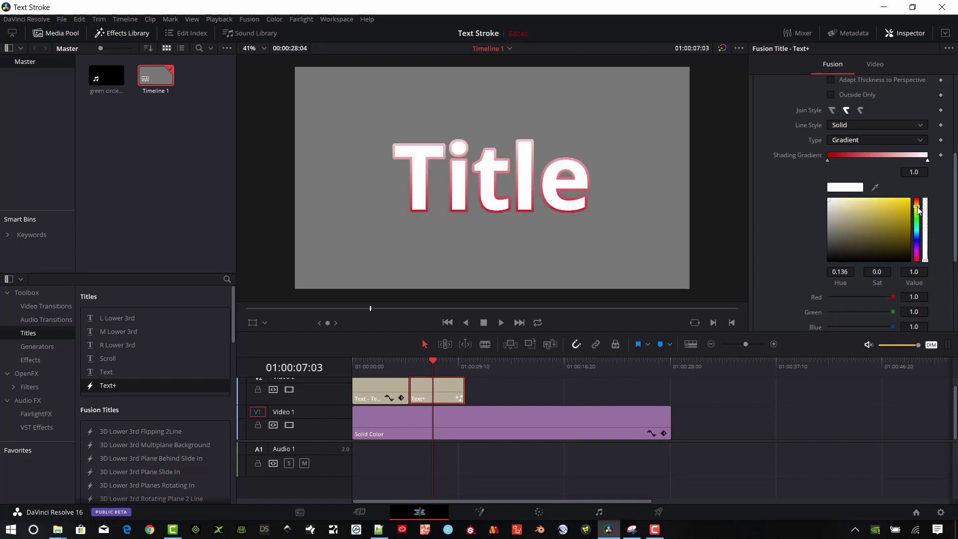
pyautogui.moveTo(902, 209); pyautogui.dragTo(909, 199)
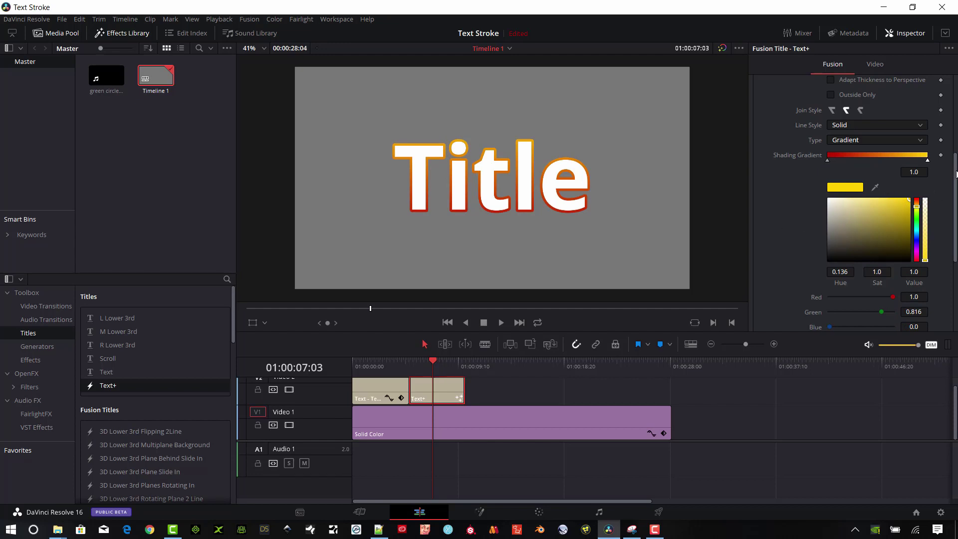
pyautogui.scroll(-3, 946, 212)
pyautogui.scroll(-3, 947, 229)
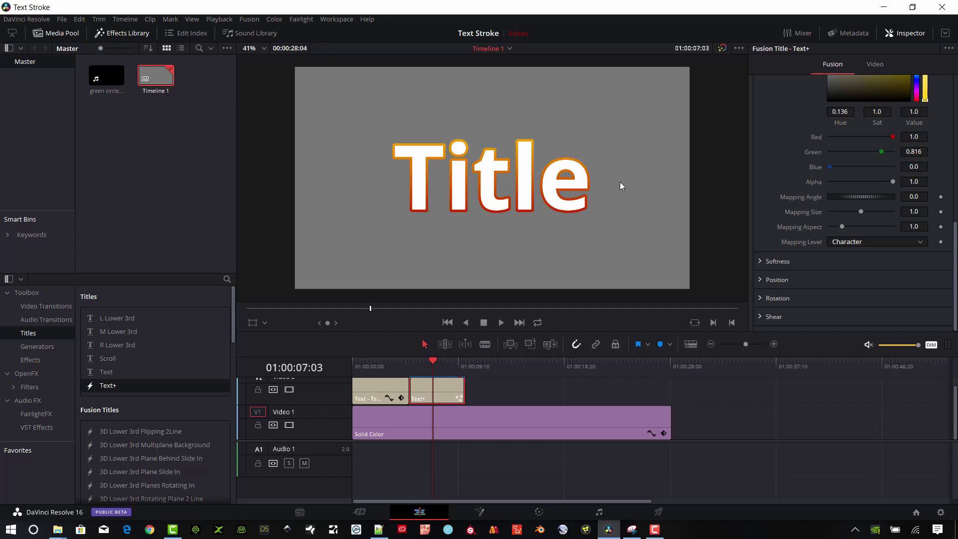
# Adjust the gradient's mapping angle and try the Full Image mapping level
pyautogui.moveTo(858, 198)
pyautogui.mouseDown()
pyautogui.moveTo(882, 193)
pyautogui.moveTo(818, 216)
pyautogui.moveTo(857, 208)
pyautogui.moveTo(836, 213)
pyautogui.moveTo(855, 204)
pyautogui.moveTo(831, 246)
pyautogui.mouseUp()
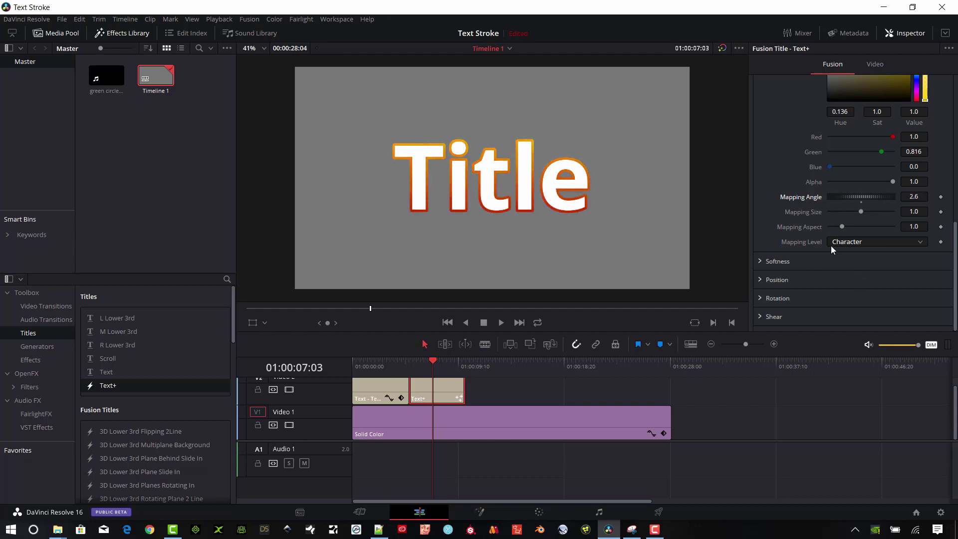
pyautogui.doubleClick(861, 204)
pyautogui.click(906, 242)
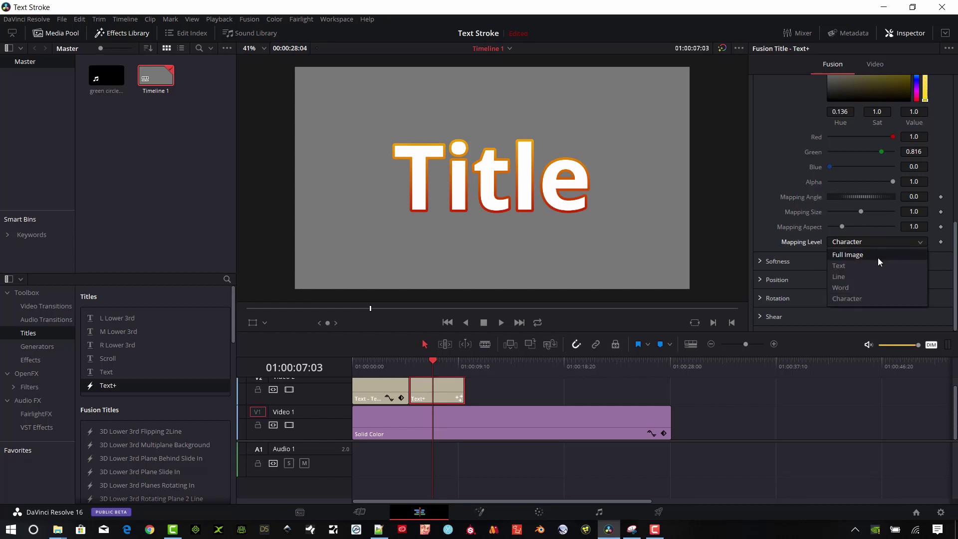
pyautogui.click(865, 255)
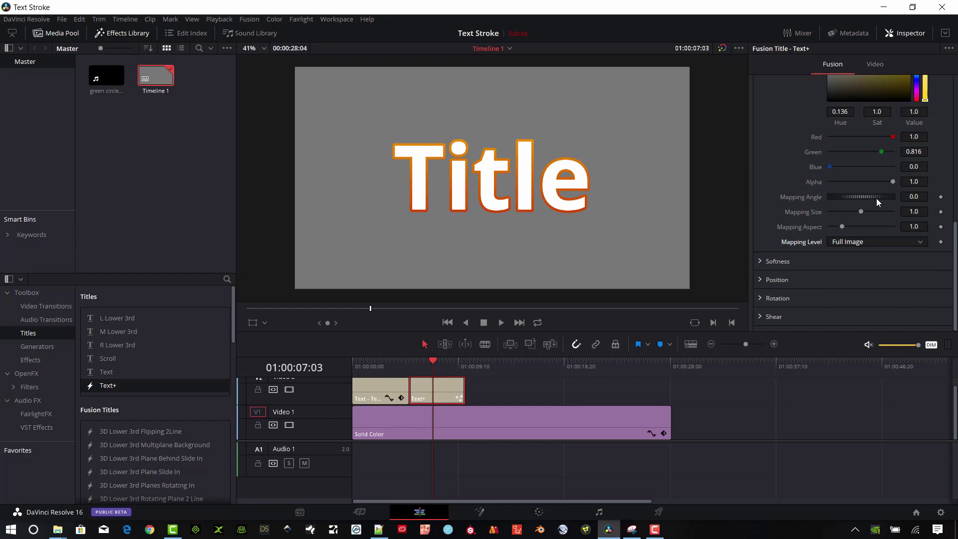
pyautogui.moveTo(848, 199)
pyautogui.mouseDown()
pyautogui.moveTo(916, 177)
pyautogui.moveTo(849, 200)
pyautogui.mouseUp()
# Darken the gradient's red, try Character mapping, then set Mapping Level to Word
pyautogui.scroll(4, 894, 174)
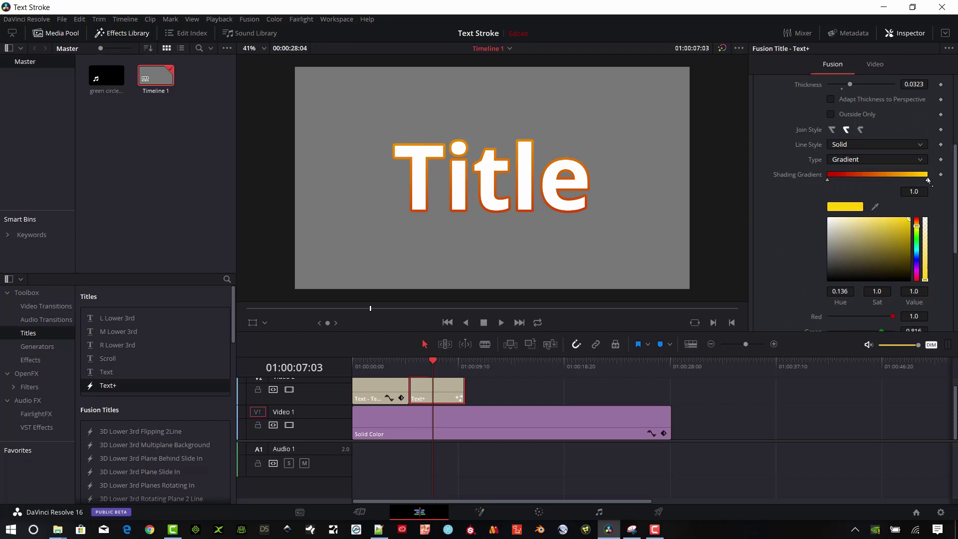
pyautogui.click(927, 179)
pyautogui.click(878, 252)
pyautogui.scroll(-4, 879, 255)
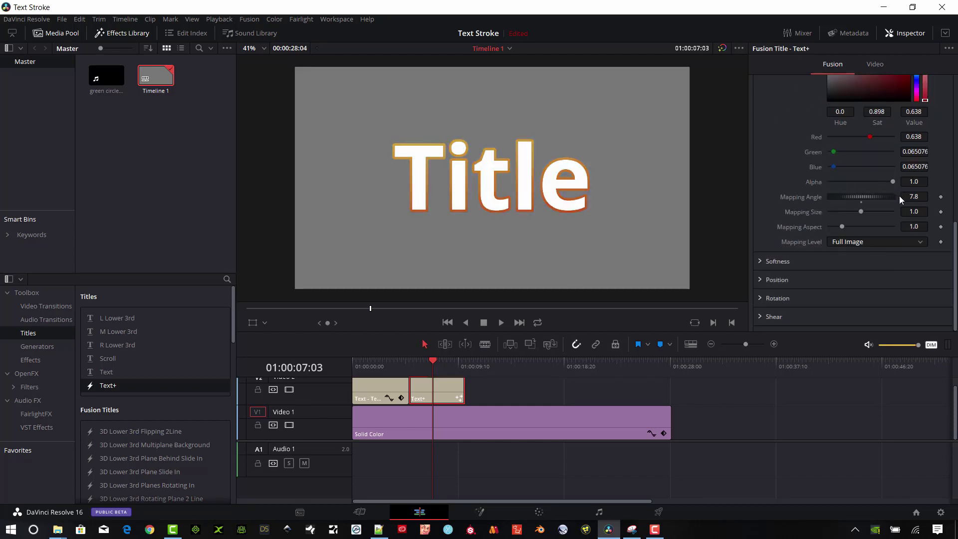
pyautogui.click(878, 241)
pyautogui.click(849, 300)
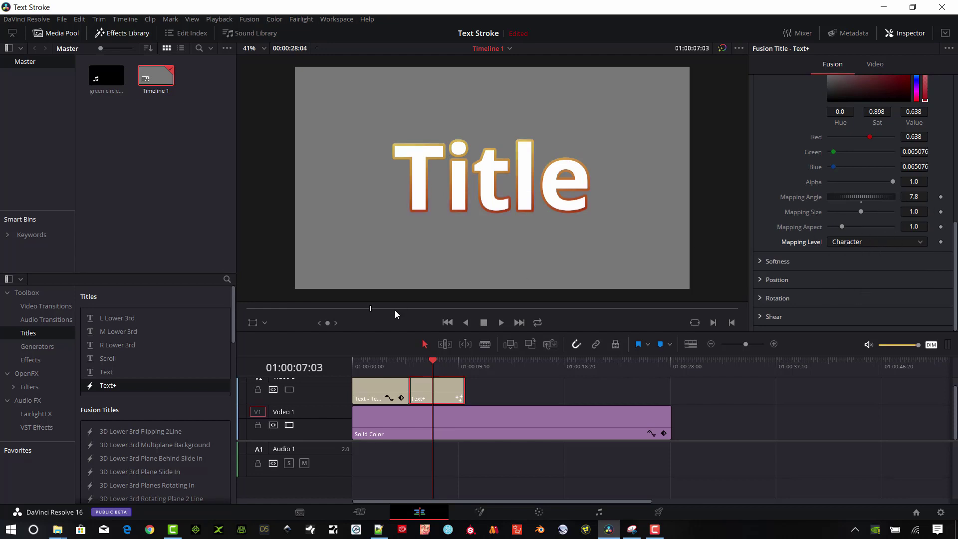
pyautogui.click(866, 241)
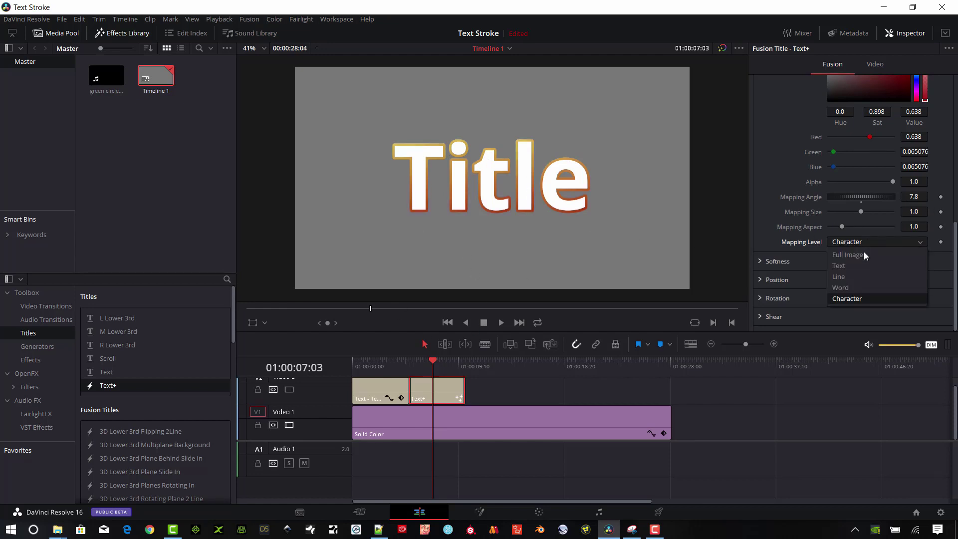
pyautogui.click(855, 288)
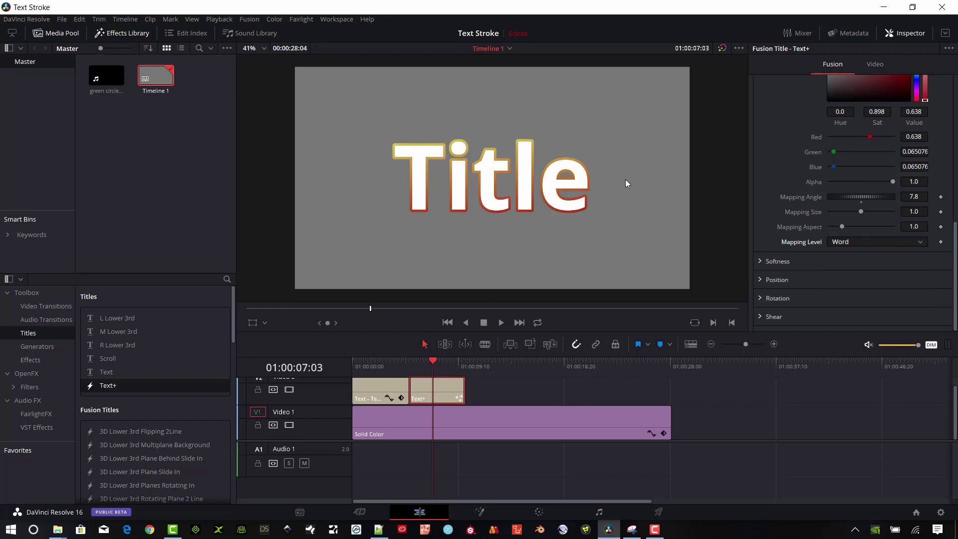
# Set Mapping Size 0.00001, Aspect 0.236, Level Character and Angle about 20.8
pyautogui.moveTo(849, 196)
pyautogui.mouseDown()
pyautogui.moveTo(888, 200)
pyautogui.moveTo(786, 215)
pyautogui.moveTo(854, 199)
pyautogui.mouseUp()
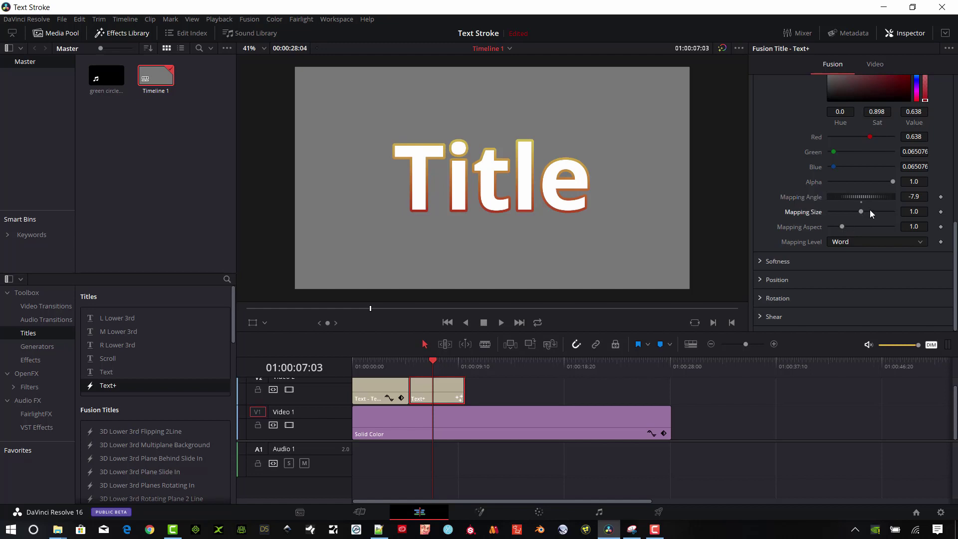
pyautogui.moveTo(858, 213); pyautogui.dragTo(821, 229)
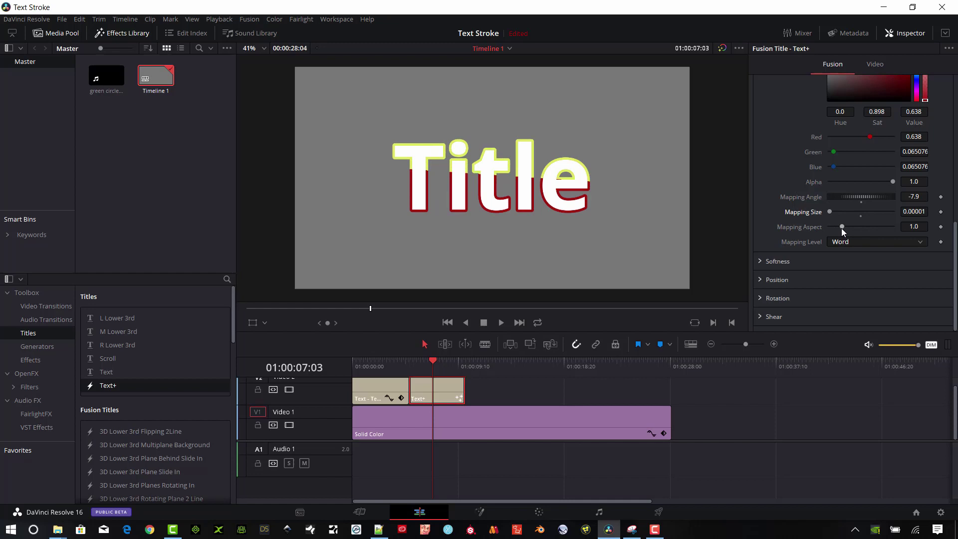
pyautogui.moveTo(839, 227)
pyautogui.mouseDown()
pyautogui.moveTo(873, 193)
pyautogui.moveTo(918, 180)
pyautogui.moveTo(841, 210)
pyautogui.moveTo(902, 187)
pyautogui.moveTo(863, 202)
pyautogui.mouseUp()
pyautogui.click(869, 241)
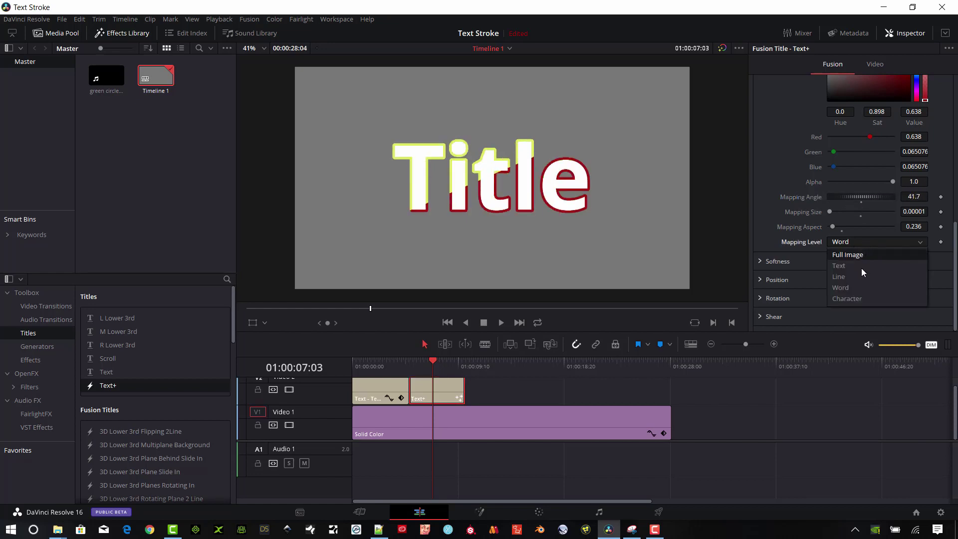
pyautogui.click(855, 298)
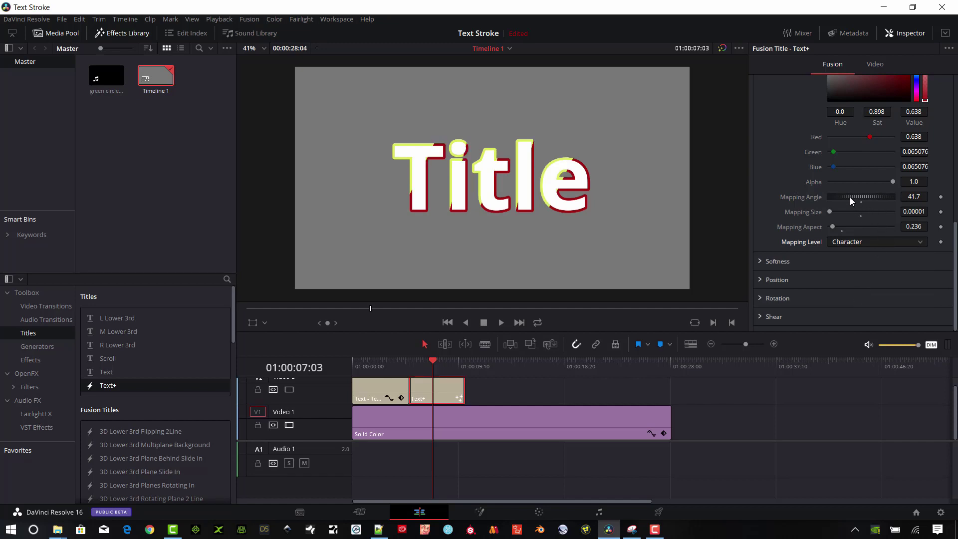
pyautogui.moveTo(849, 196)
pyautogui.mouseDown()
pyautogui.moveTo(910, 184)
pyautogui.moveTo(818, 202)
pyautogui.moveTo(898, 211)
pyautogui.mouseUp()
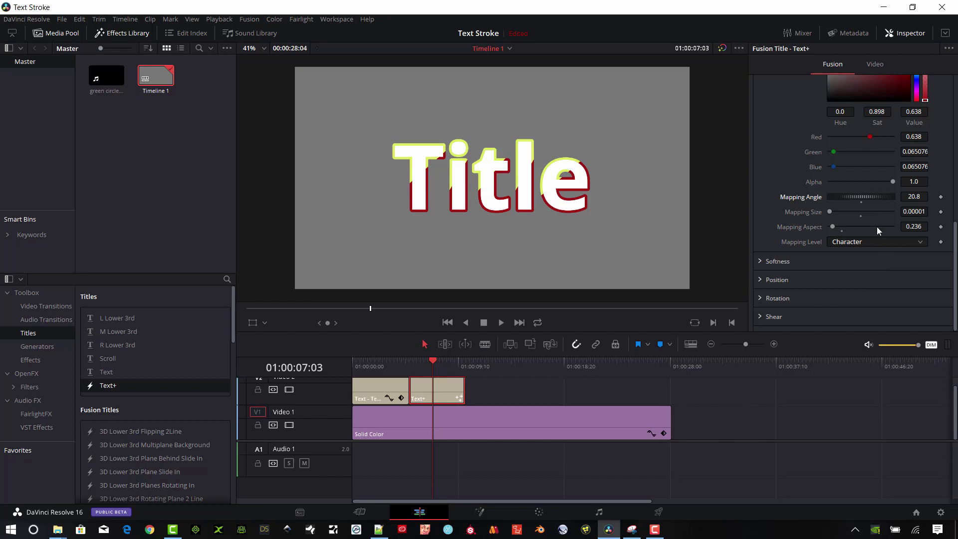
# Switch the outline Type back to Solid and raise Thickness to about 0.0488
pyautogui.scroll(5, 887, 209)
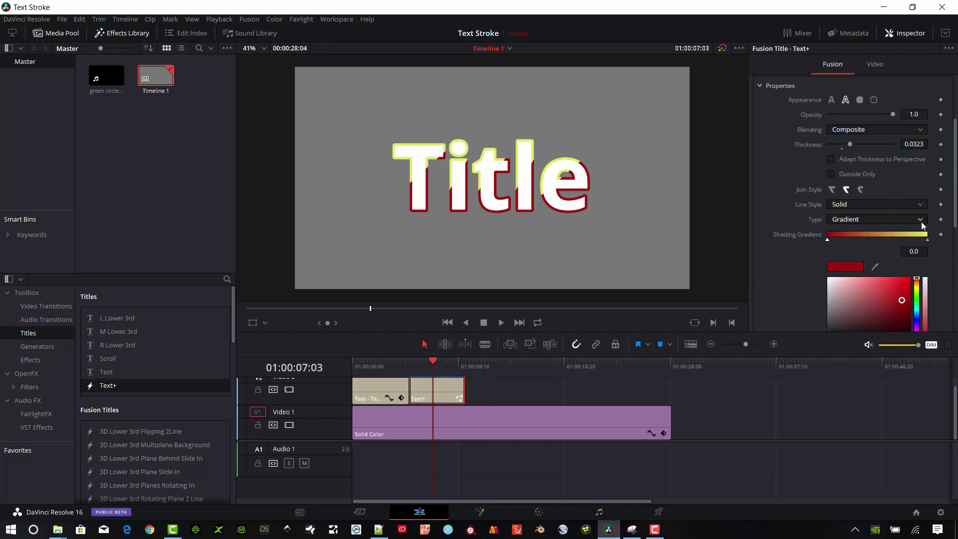
pyautogui.click(920, 221)
pyautogui.click(879, 234)
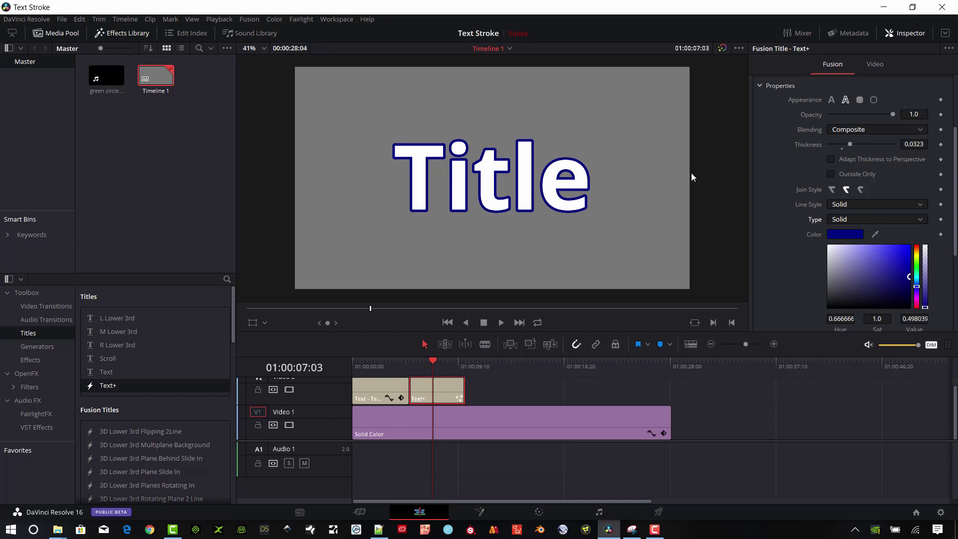
pyautogui.moveTo(850, 144); pyautogui.dragTo(861, 143)
# Enable shading Element 5 as a black Text Outline with thickness 0.0921
pyautogui.scroll(3, 838, 115)
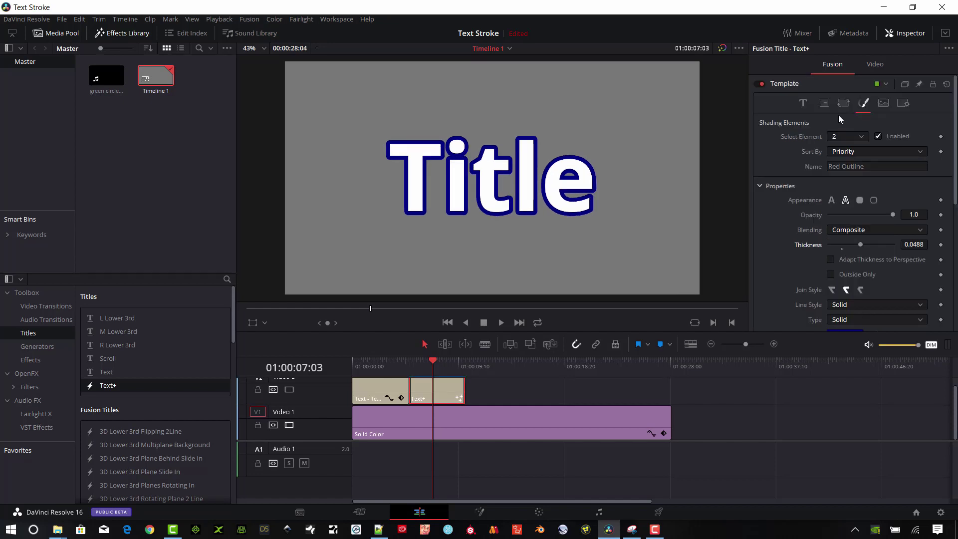
pyautogui.click(861, 137)
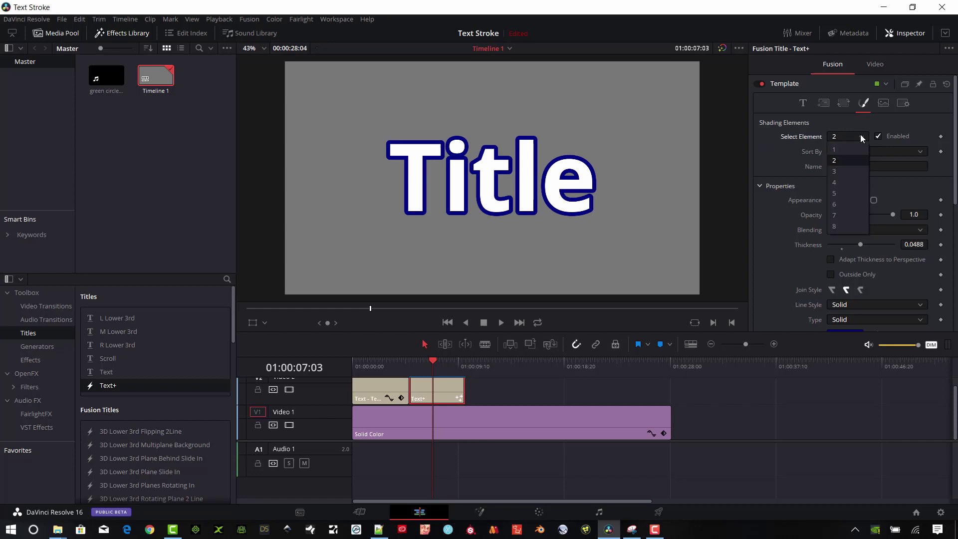
pyautogui.click(849, 194)
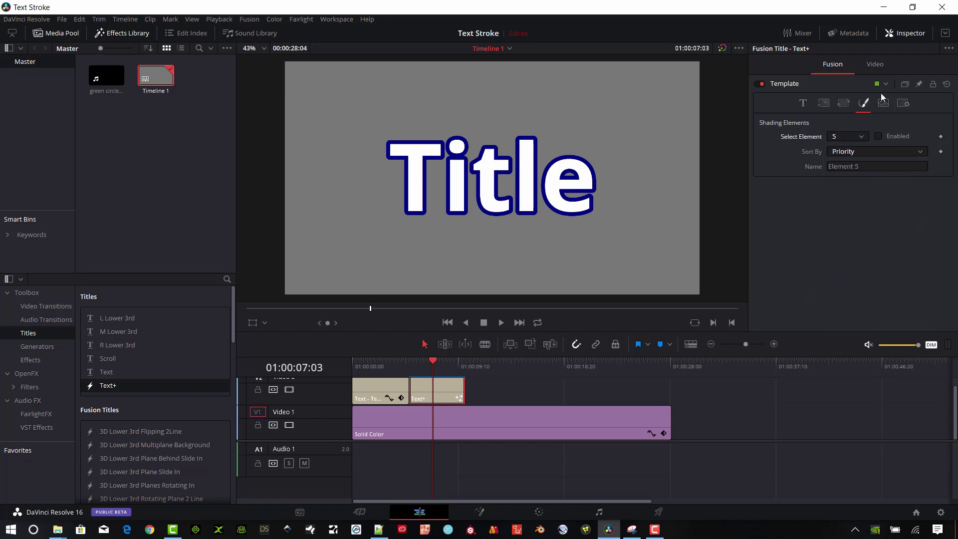
pyautogui.click(878, 136)
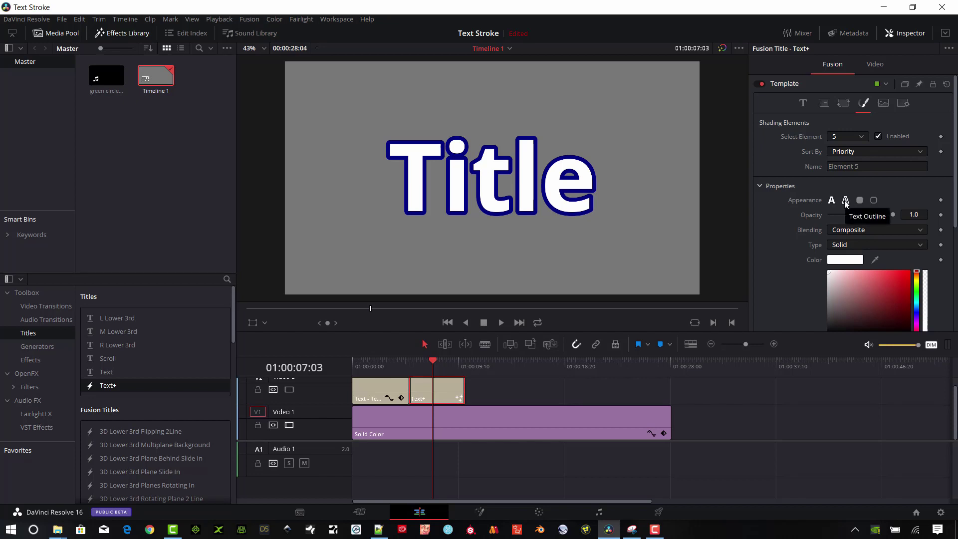
pyautogui.click(845, 200)
pyautogui.scroll(-3, 887, 174)
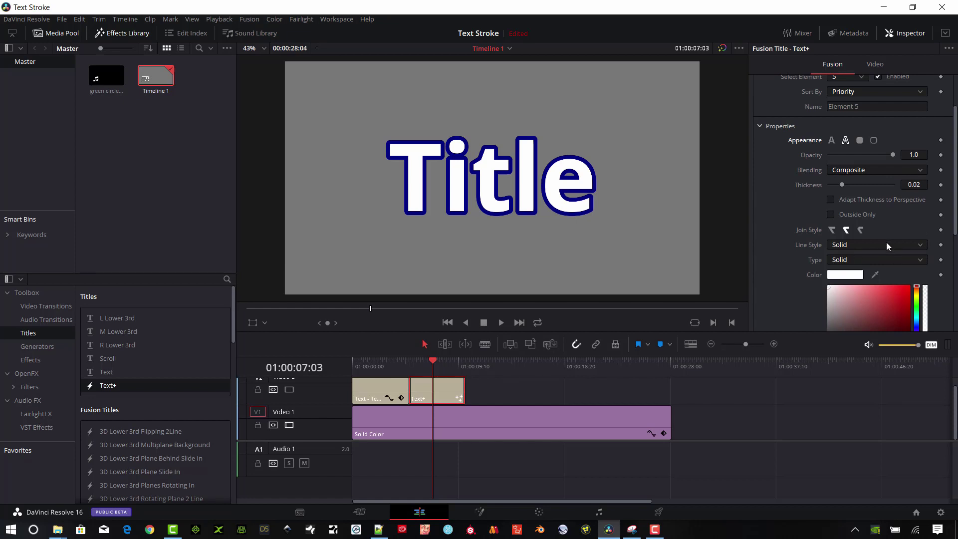
pyautogui.click(854, 276)
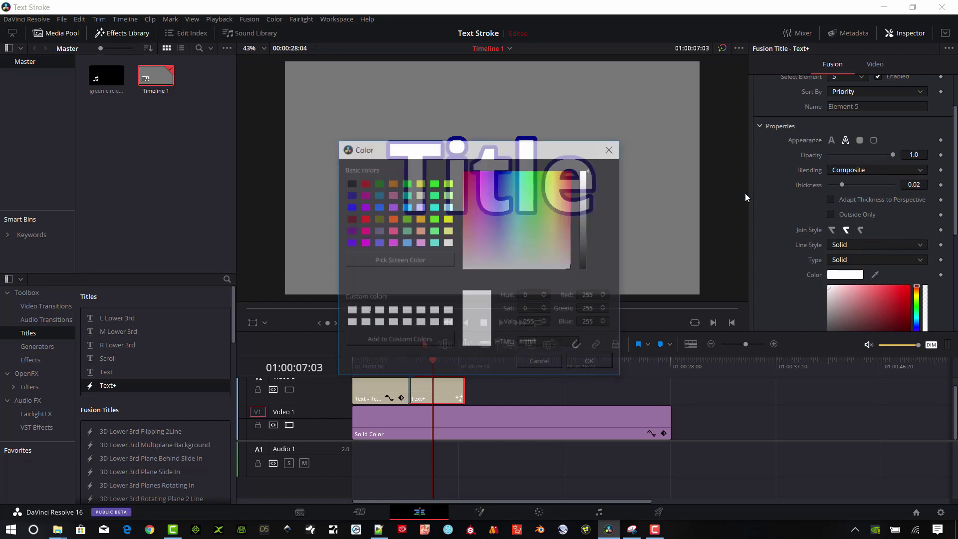
pyautogui.click(350, 183)
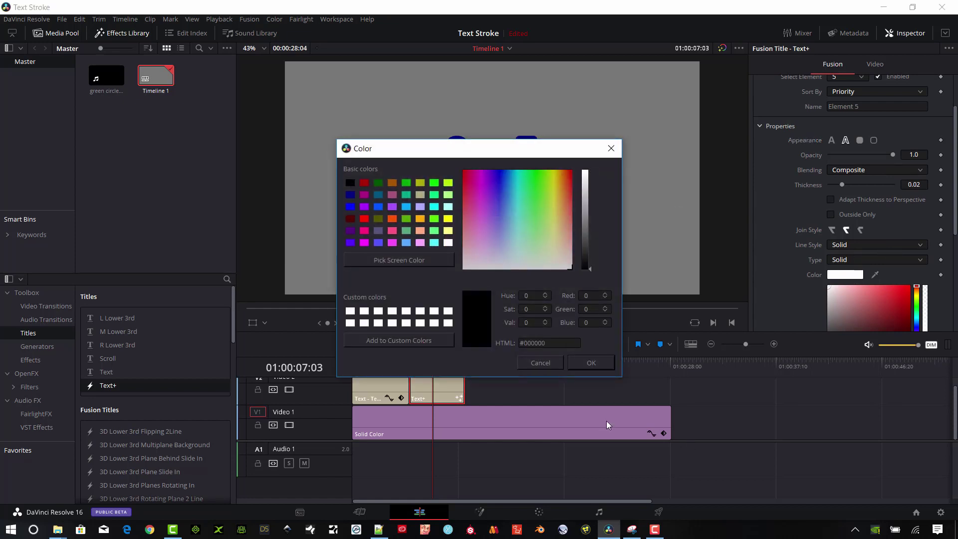
pyautogui.click(589, 363)
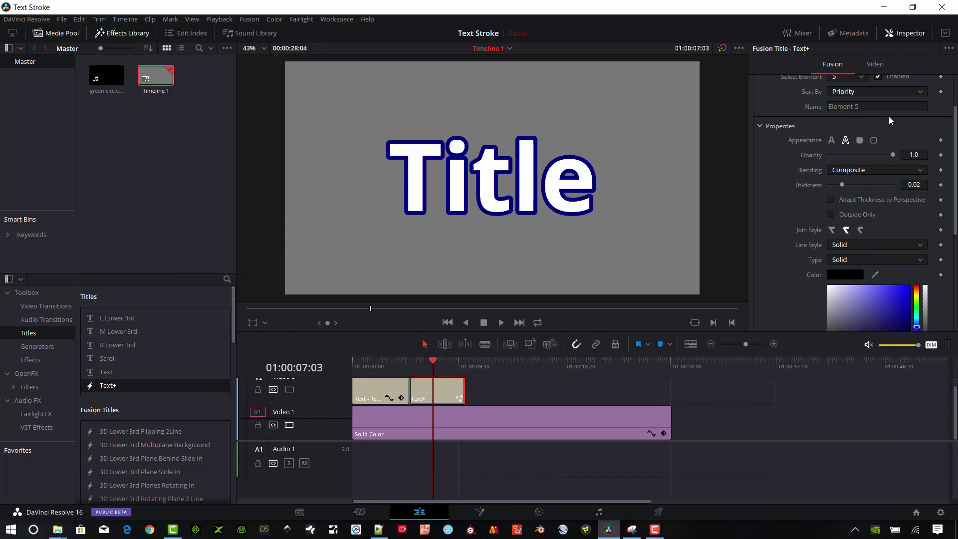
pyautogui.moveTo(842, 184); pyautogui.dragTo(885, 183)
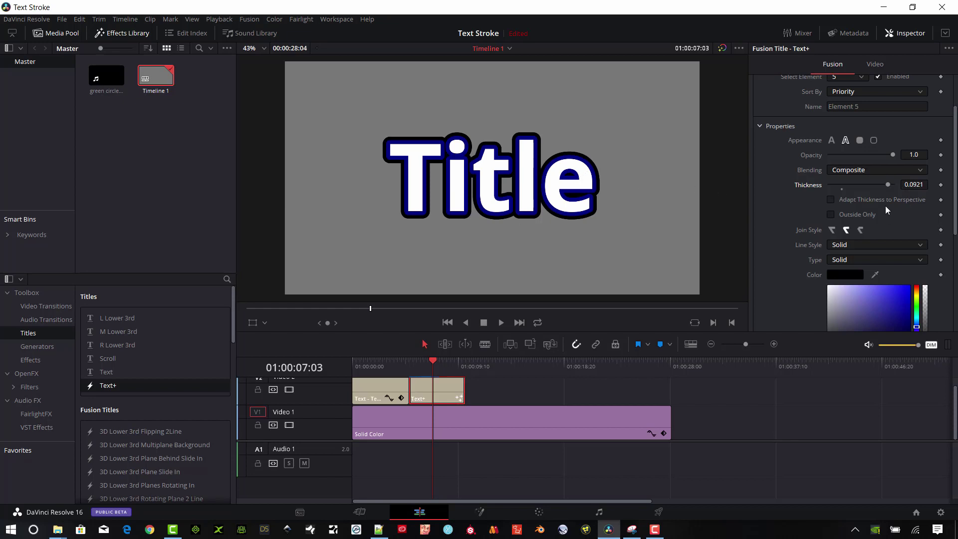
# Widen the title's Tracking to about 1.067 in the Text tab
pyautogui.scroll(2, 884, 173)
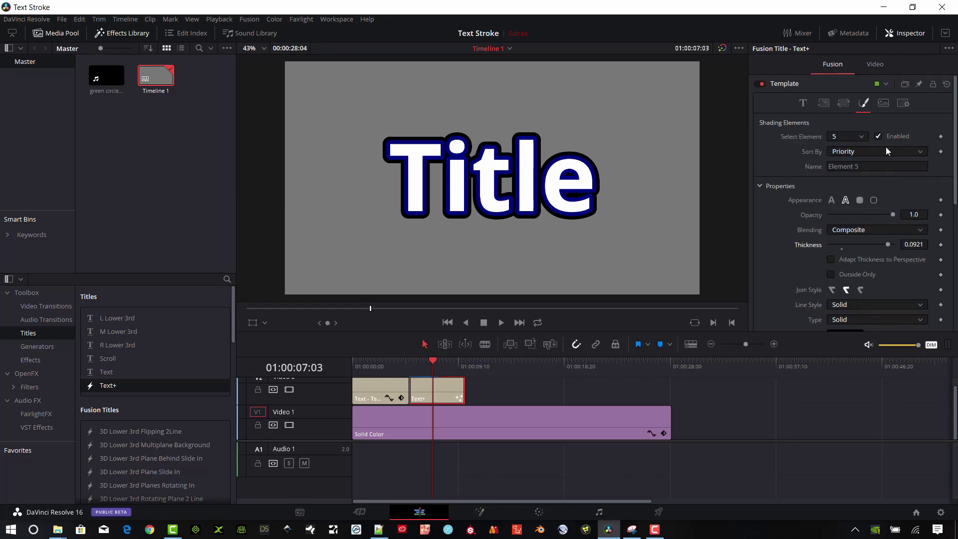
pyautogui.click(802, 103)
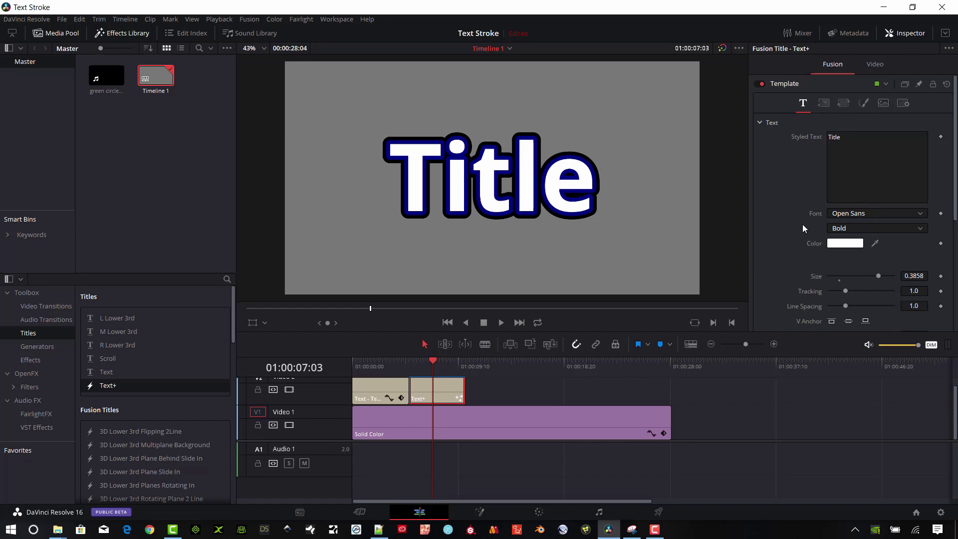
pyautogui.scroll(-2, 858, 230)
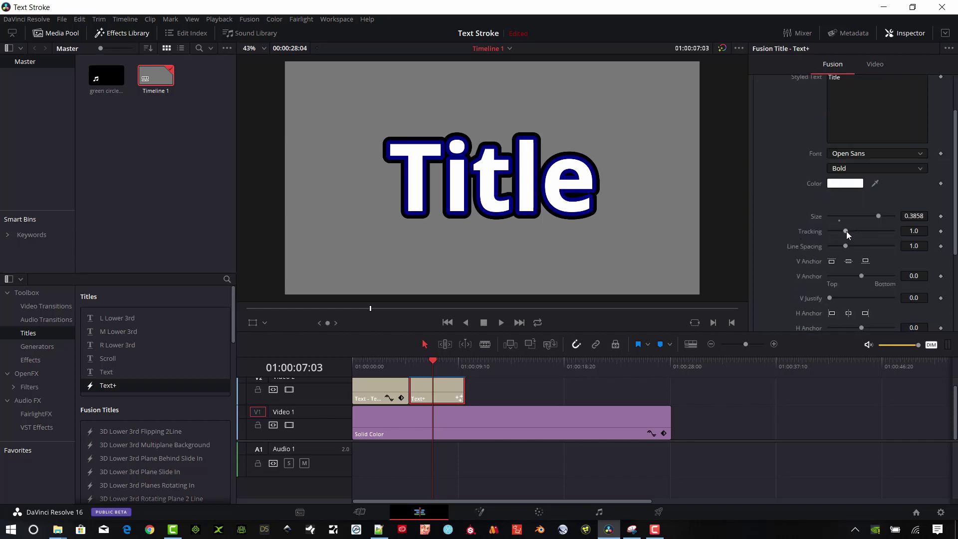
pyautogui.moveTo(846, 234); pyautogui.dragTo(846, 231)
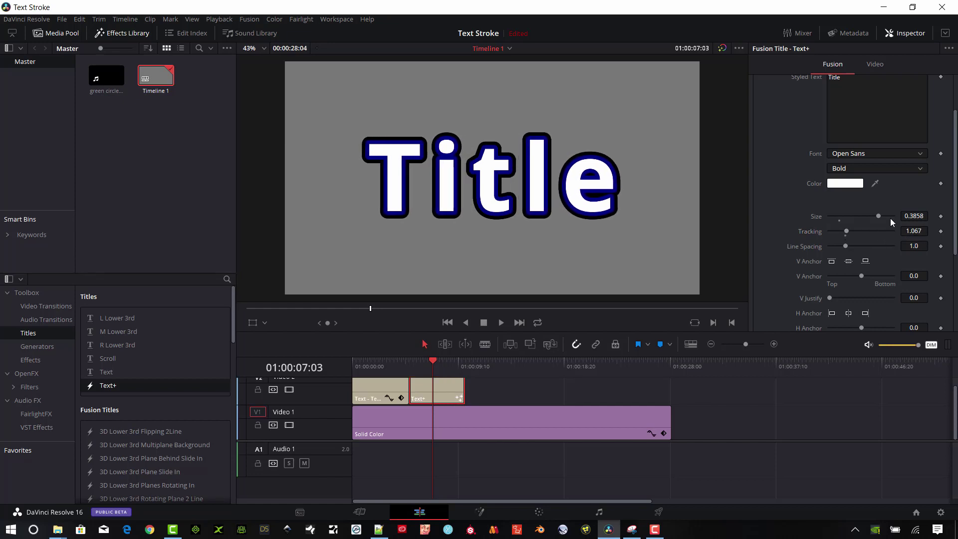
# Change the title font to Nasalization Medium
pyautogui.scroll(2, 898, 219)
pyautogui.click(917, 215)
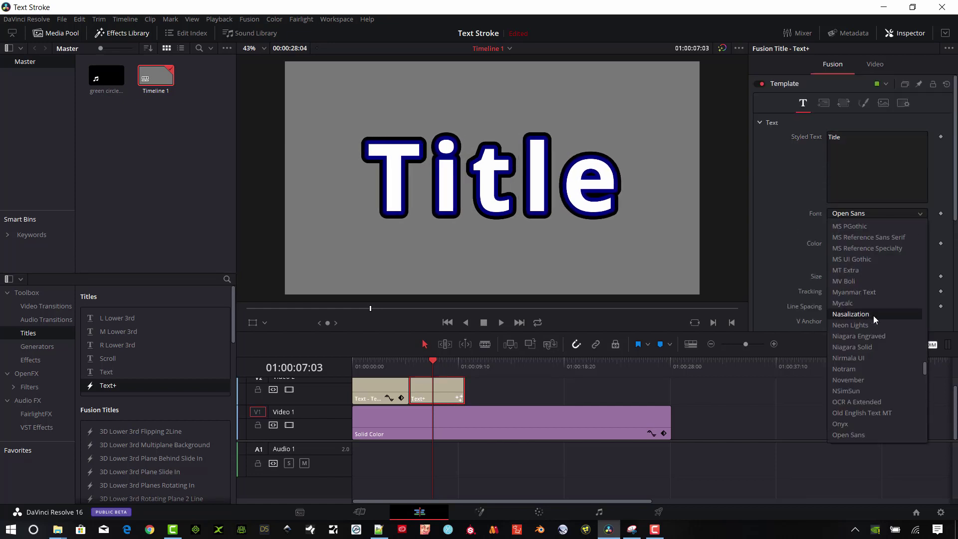
pyautogui.click(854, 272)
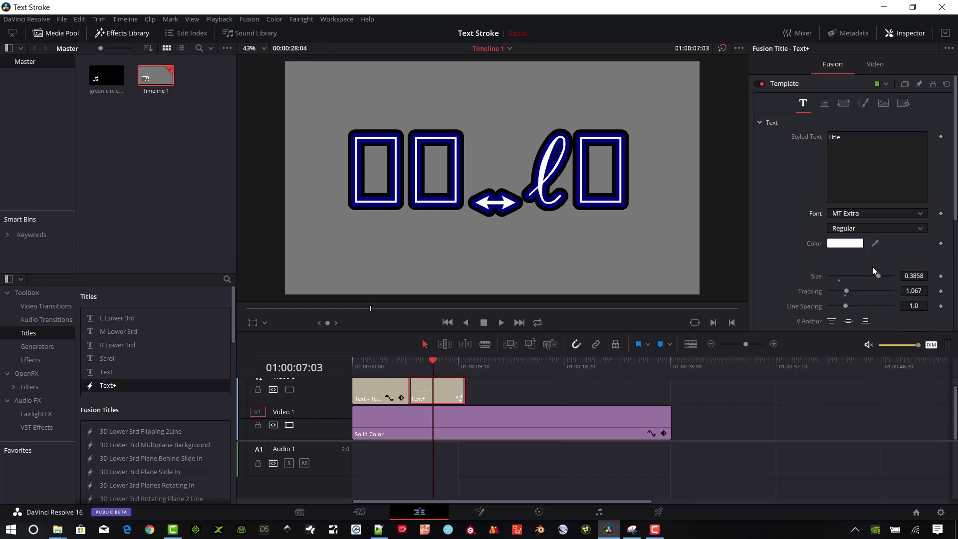
pyautogui.click(881, 212)
pyautogui.click(854, 316)
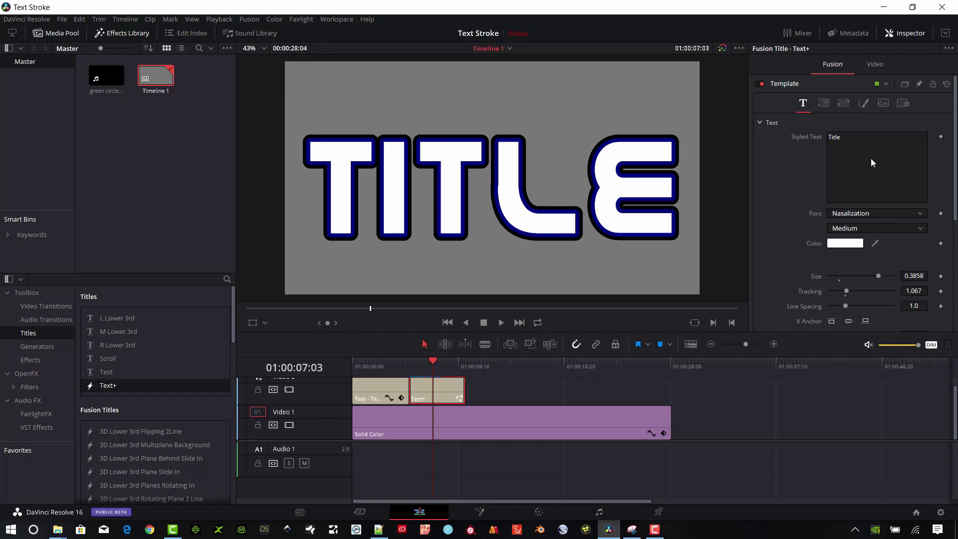
# Thicken the blue outline of shading element 2
pyautogui.click(863, 103)
pyautogui.click(863, 133)
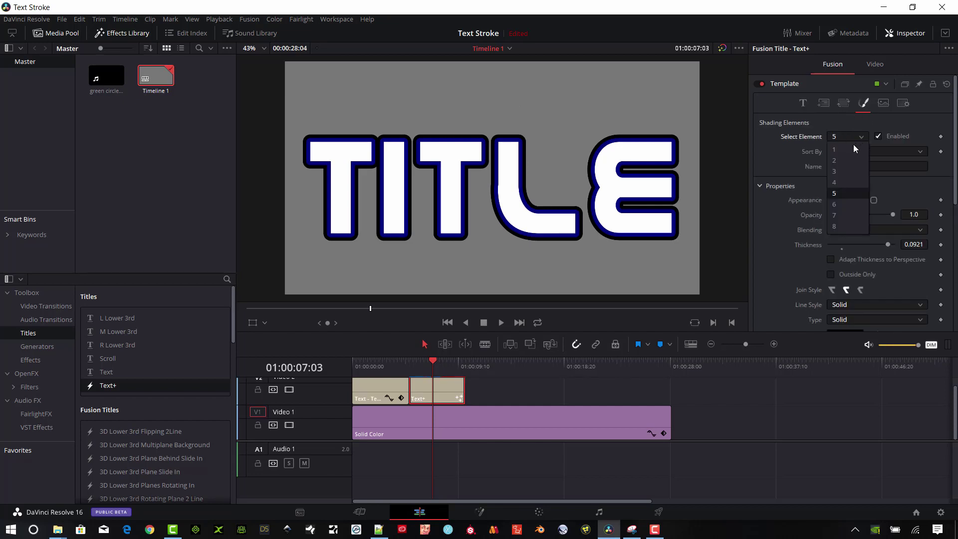
pyautogui.click(840, 159)
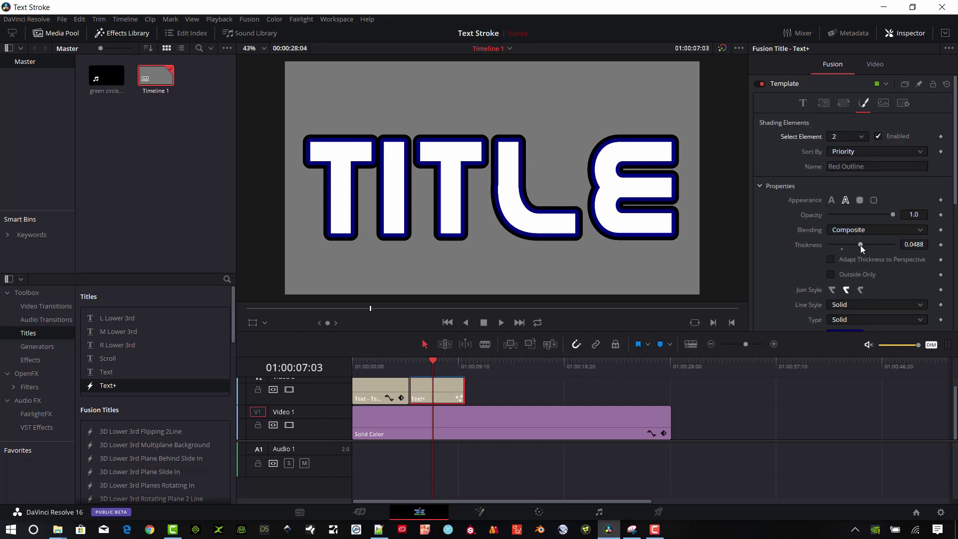
pyautogui.moveTo(860, 244); pyautogui.dragTo(884, 245)
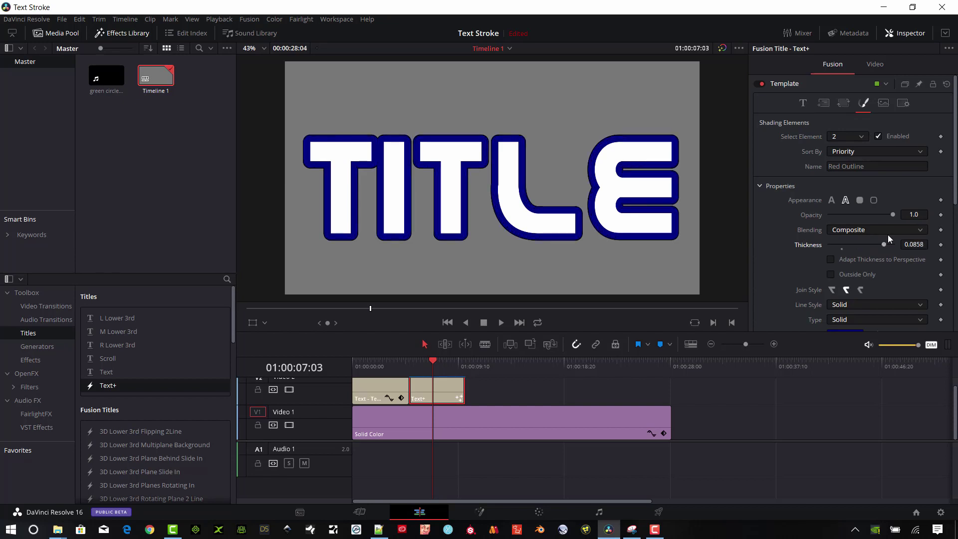
# Increase Element 5's black outer outline thickness to 0.2
pyautogui.click(864, 137)
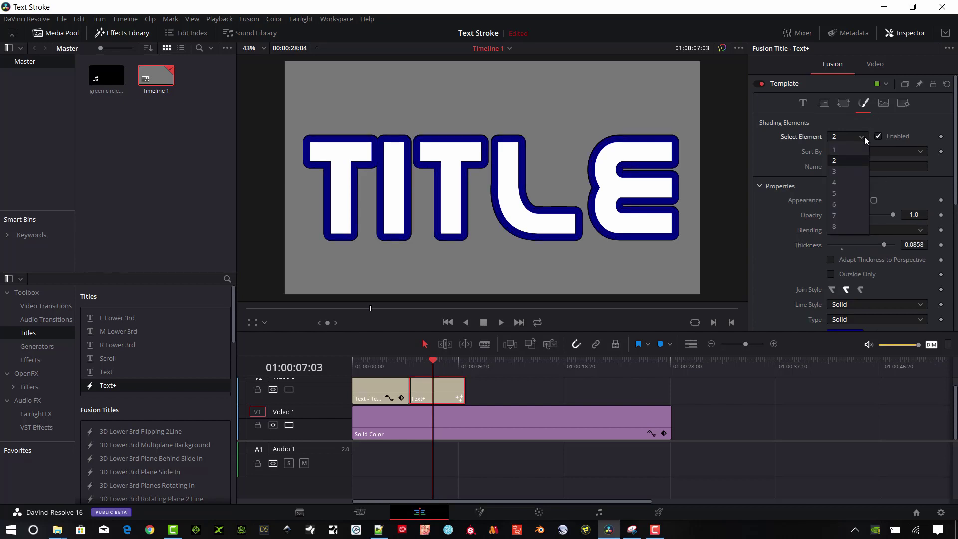
pyautogui.click(839, 193)
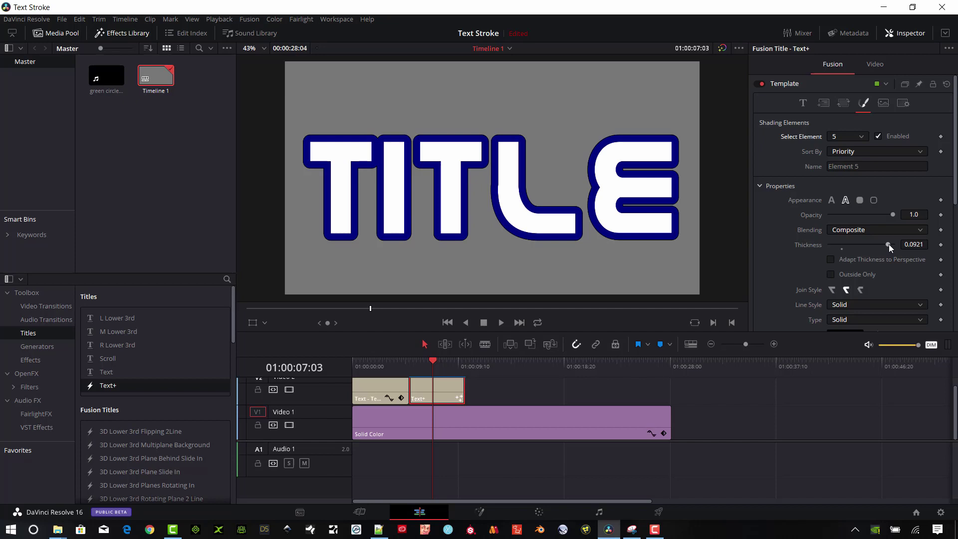
pyautogui.moveTo(887, 244); pyautogui.dragTo(899, 239)
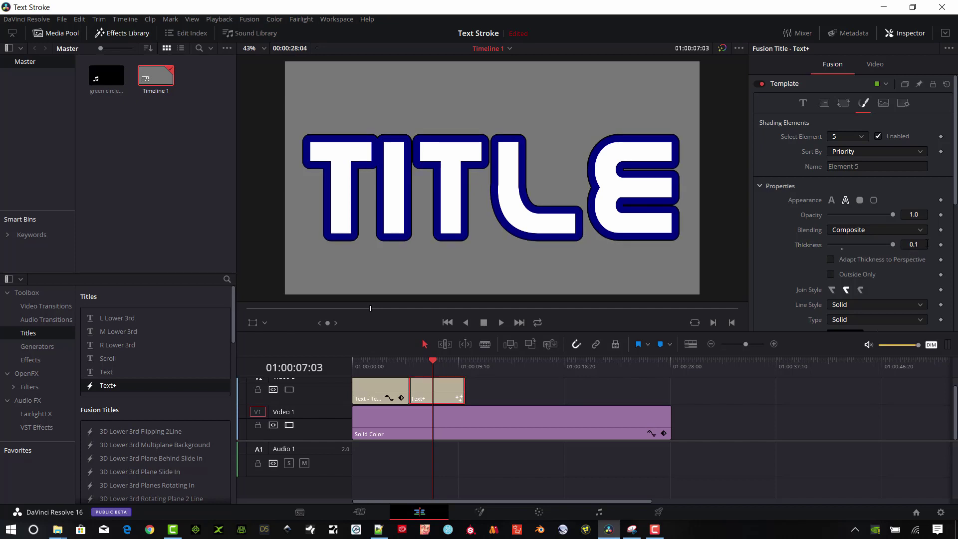
pyautogui.click(923, 245)
pyautogui.press('BackSpace')
pyautogui.press('BackSpace')
pyautogui.press('BackSpace')
pyautogui.write('.14')
pyautogui.press('Return')
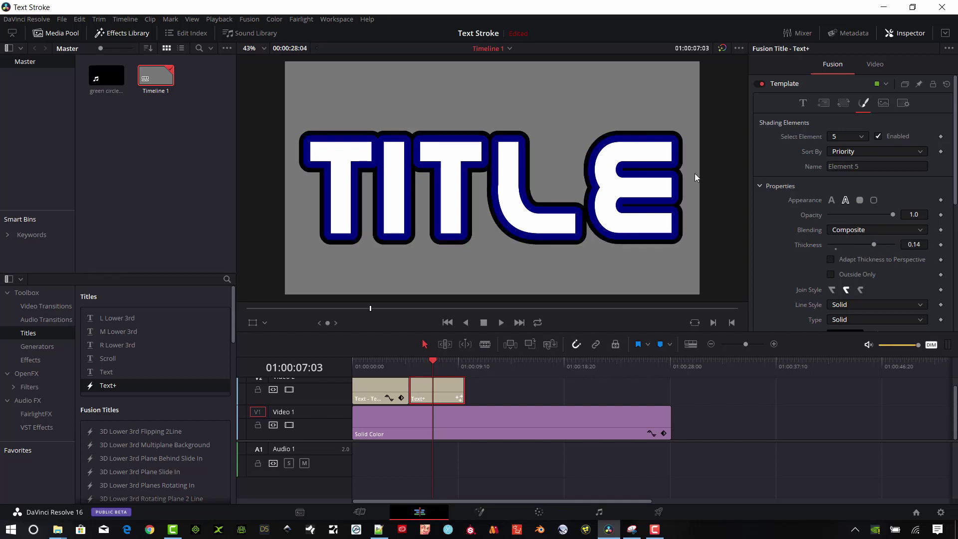
pyautogui.moveTo(874, 244); pyautogui.dragTo(908, 240)
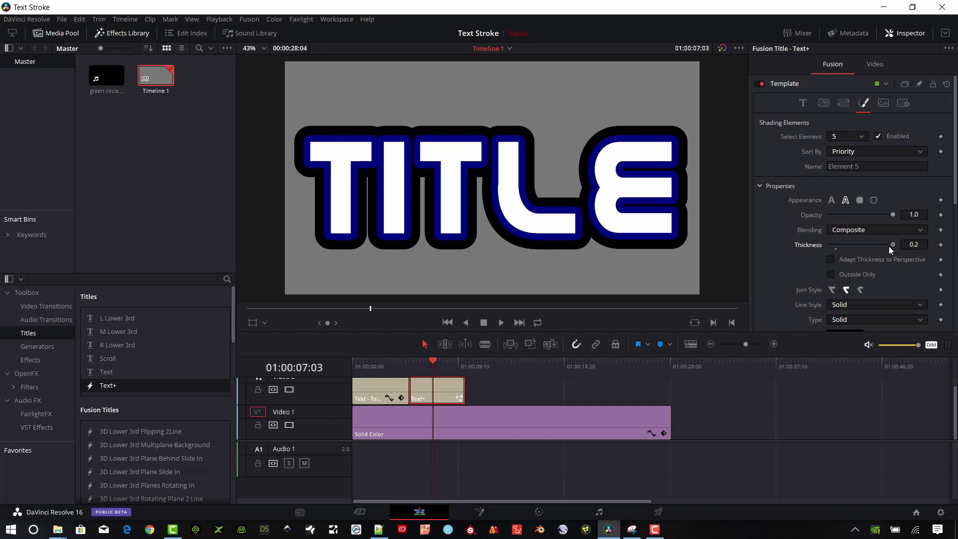
pyautogui.moveTo(888, 246); pyautogui.dragTo(918, 256)
# Give Element 5 Position Priority 2.95 and Offset X 0.003, Y -0.002
pyautogui.scroll(-5, 771, 252)
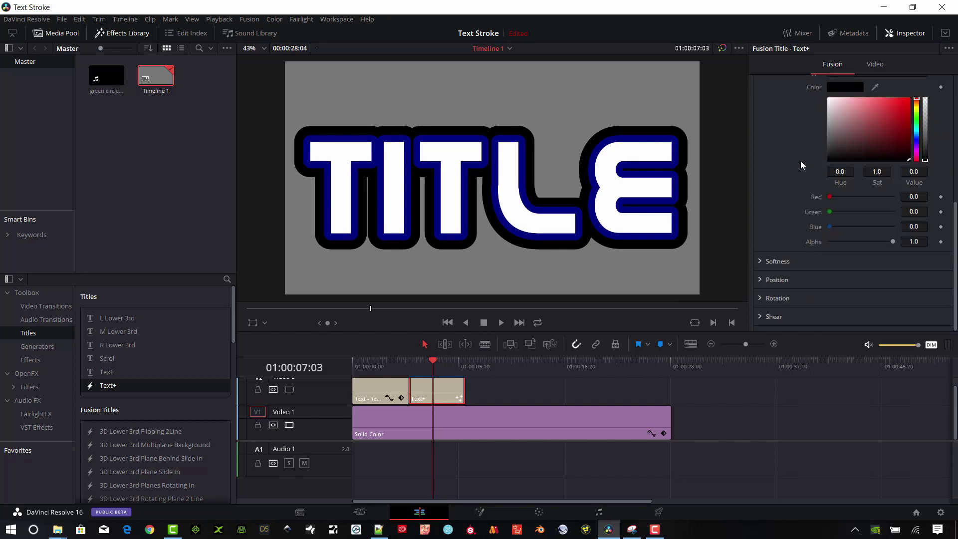
pyautogui.click(761, 280)
pyautogui.scroll(-1, 855, 267)
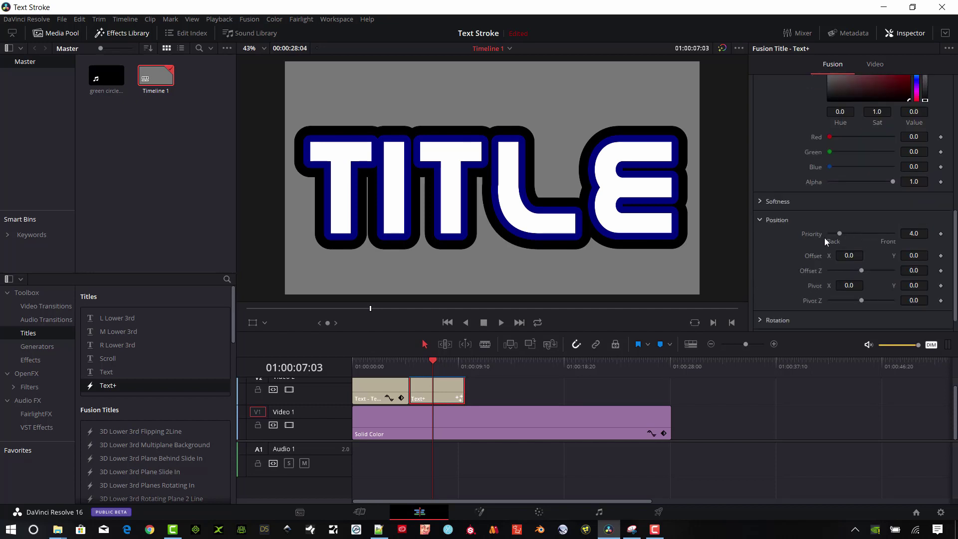
pyautogui.moveTo(839, 234); pyautogui.dragTo(833, 234)
pyautogui.moveTo(840, 233)
pyautogui.mouseDown()
pyautogui.moveTo(856, 235)
pyautogui.moveTo(844, 243)
pyautogui.moveTo(860, 242)
pyautogui.moveTo(839, 241)
pyautogui.mouseUp()
pyautogui.moveTo(848, 255)
pyautogui.mouseDown()
pyautogui.moveTo(861, 255)
pyautogui.moveTo(849, 255)
pyautogui.mouseUp()
pyautogui.moveTo(914, 255); pyautogui.dragTo(912, 255)
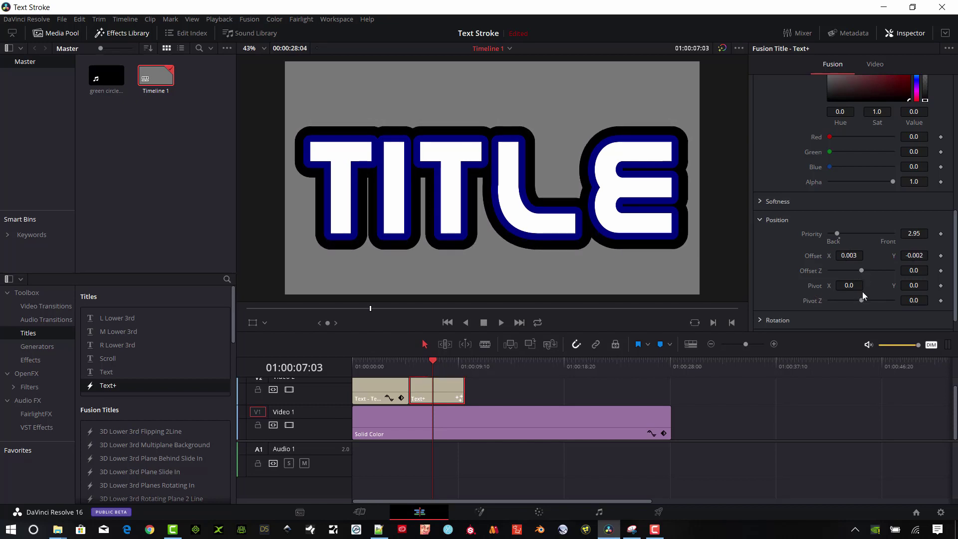
pyautogui.scroll(-1, 878, 287)
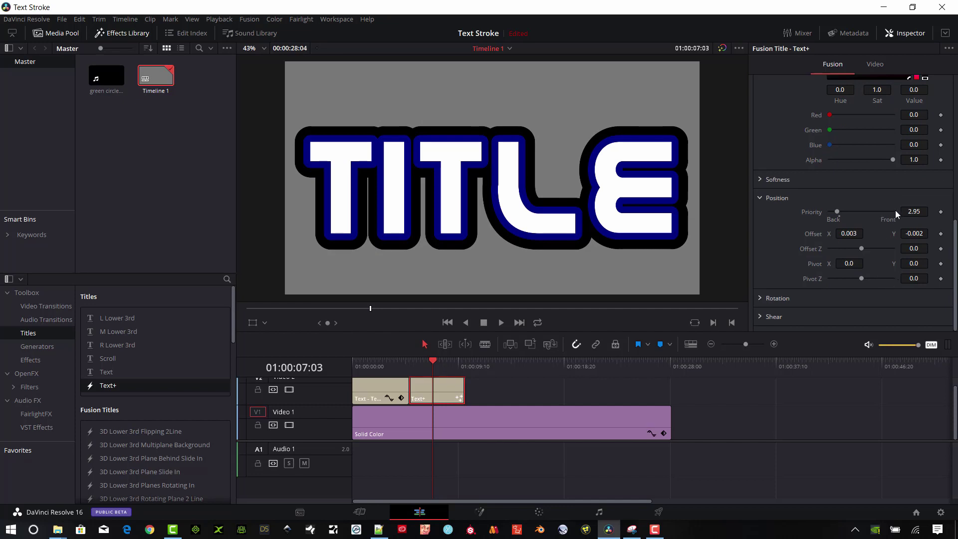
# Tilt the black stroke with Rotation X 80.9 and Y 36.5
pyautogui.click(763, 303)
pyautogui.scroll(-2, 838, 255)
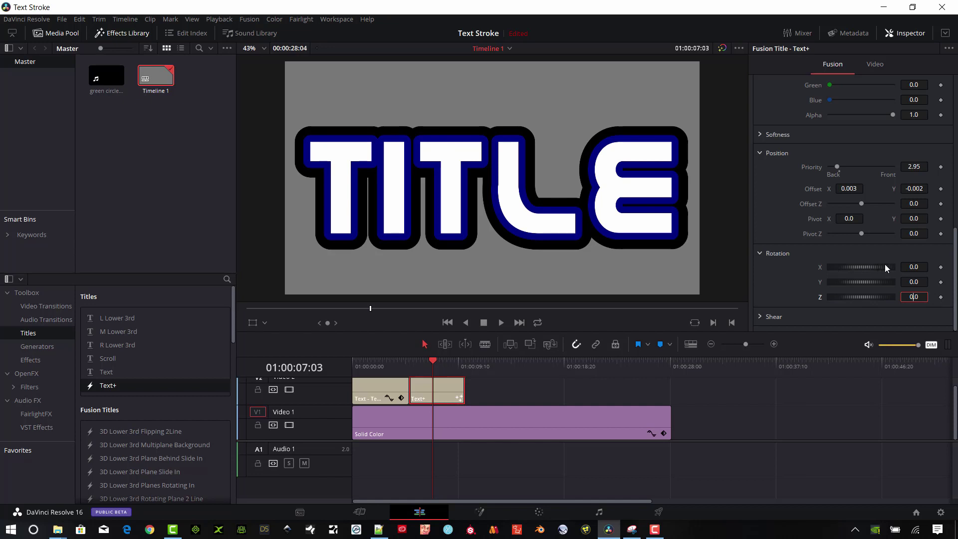
pyautogui.click(910, 266)
pyautogui.moveTo(844, 270); pyautogui.dragTo(860, 284)
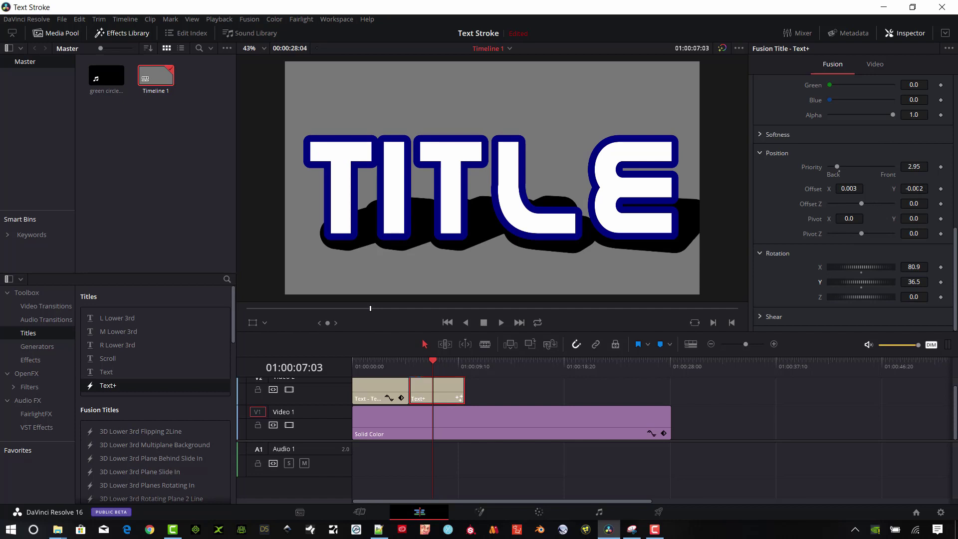
# Move the shadow down to Offset Y 0.068 and lower its Opacity to 0.654
pyautogui.moveTo(917, 188)
pyautogui.mouseDown()
pyautogui.moveTo(907, 189)
pyautogui.moveTo(942, 188)
pyautogui.moveTo(924, 189)
pyautogui.mouseUp()
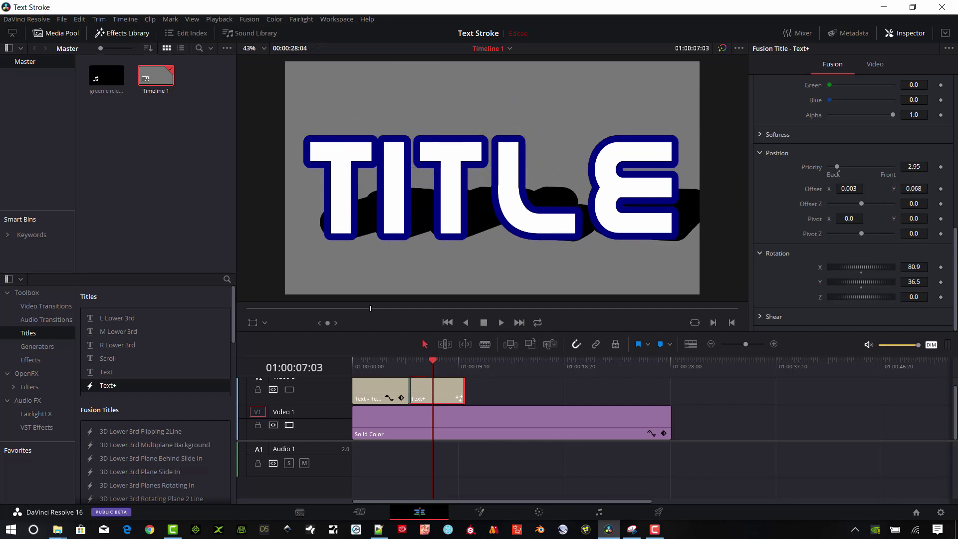
pyautogui.scroll(10, 869, 142)
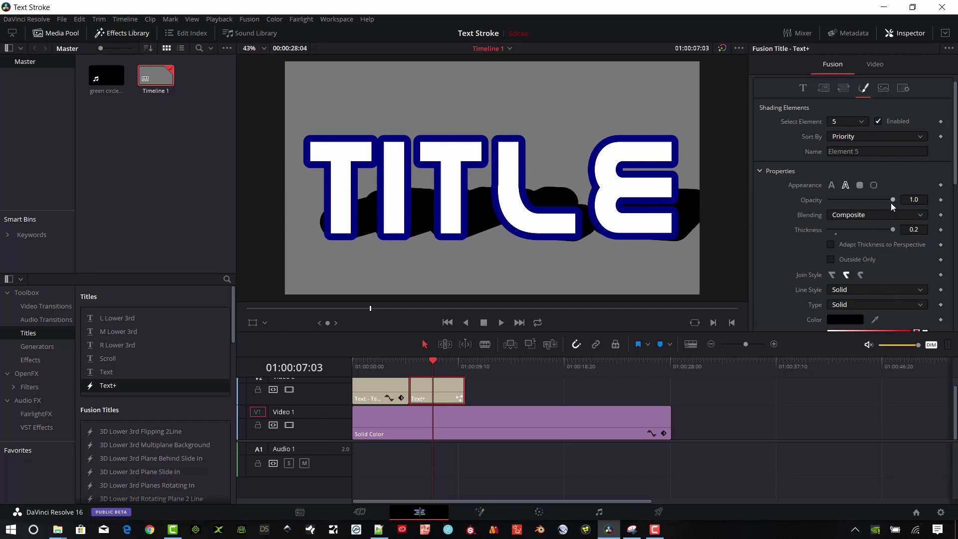
pyautogui.moveTo(891, 202)
pyautogui.mouseDown()
pyautogui.moveTo(849, 207)
pyautogui.moveTo(874, 203)
pyautogui.mouseUp()
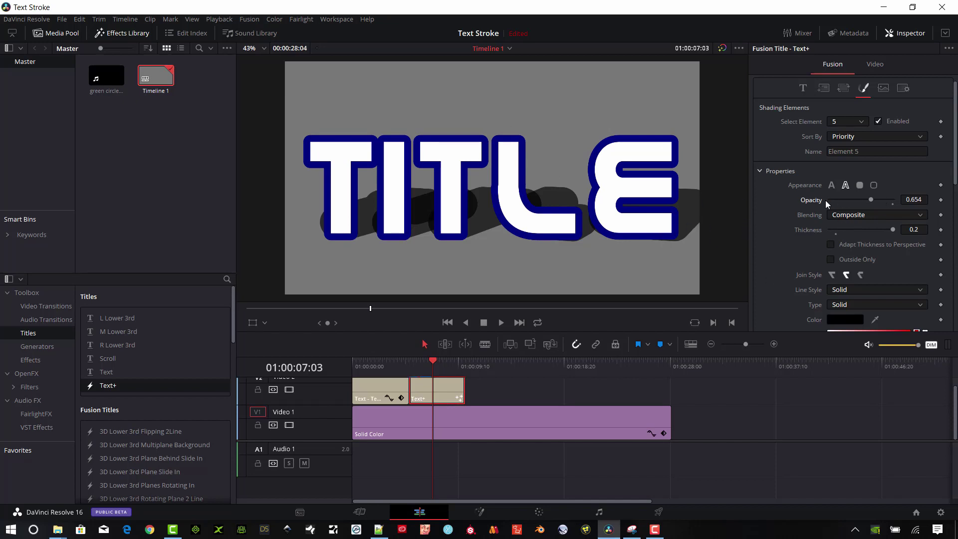
pyautogui.scroll(-5, 802, 257)
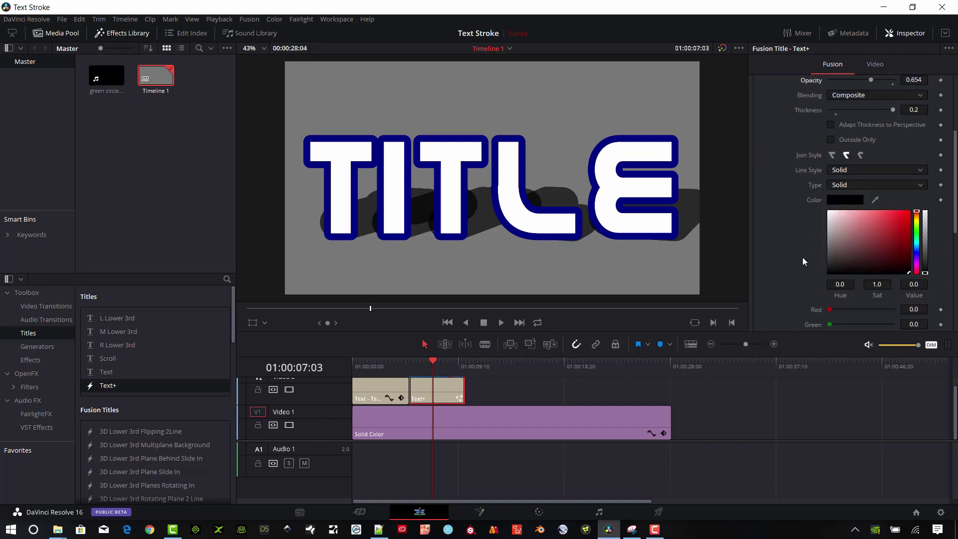
pyautogui.scroll(-2, 898, 190)
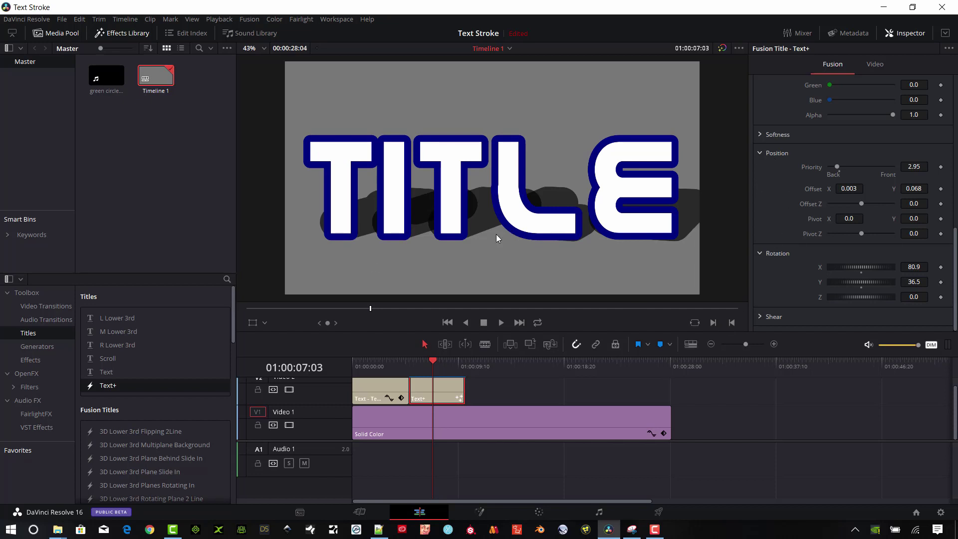
# Place a Fusion Composition from Toolbox > Effects on V2 after the Text+ clip and select it
pyautogui.click(38, 346)
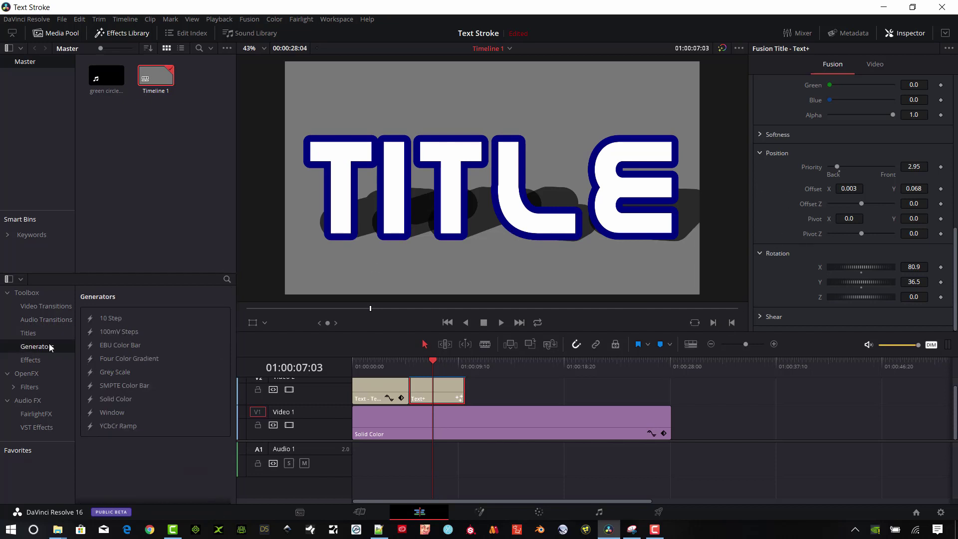
pyautogui.click(37, 361)
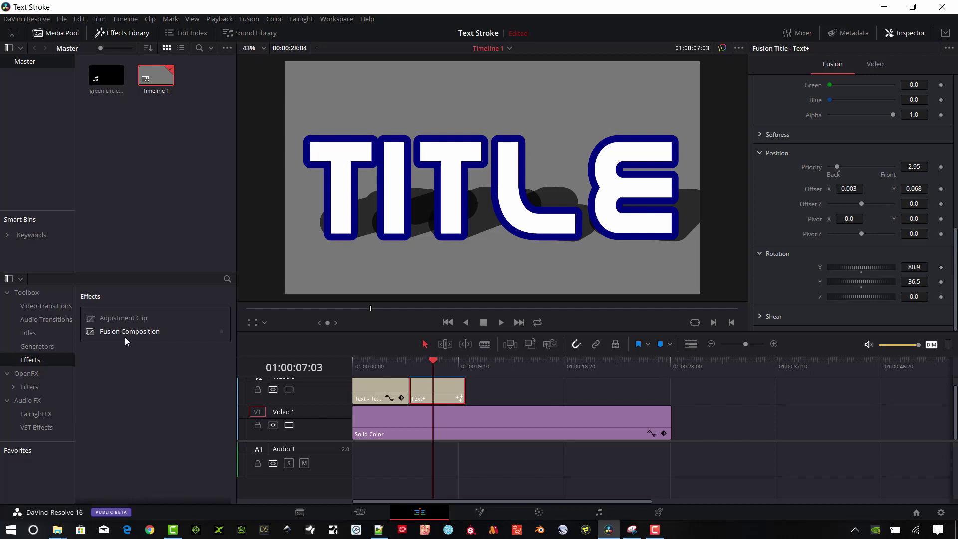
pyautogui.moveTo(116, 335); pyautogui.dragTo(472, 430)
pyautogui.click(489, 361)
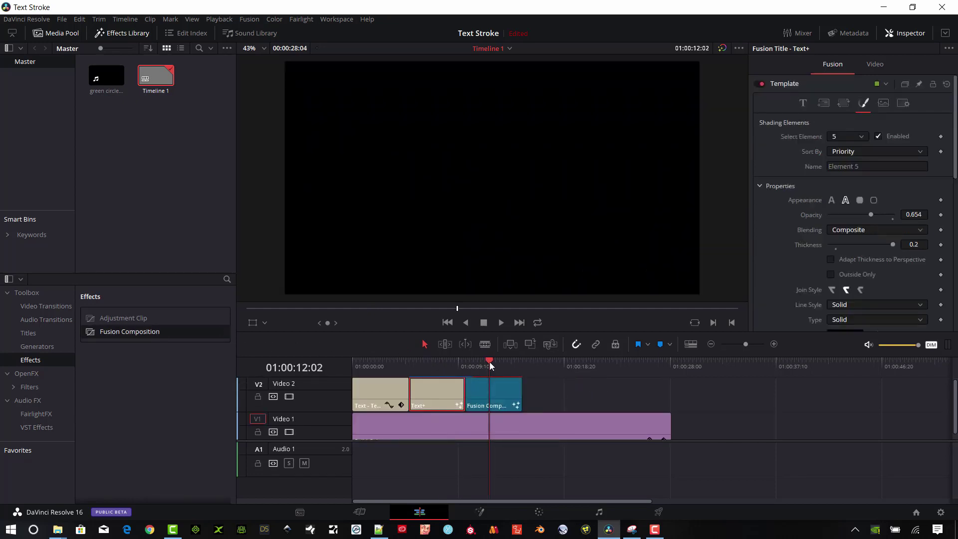
pyautogui.click(497, 389)
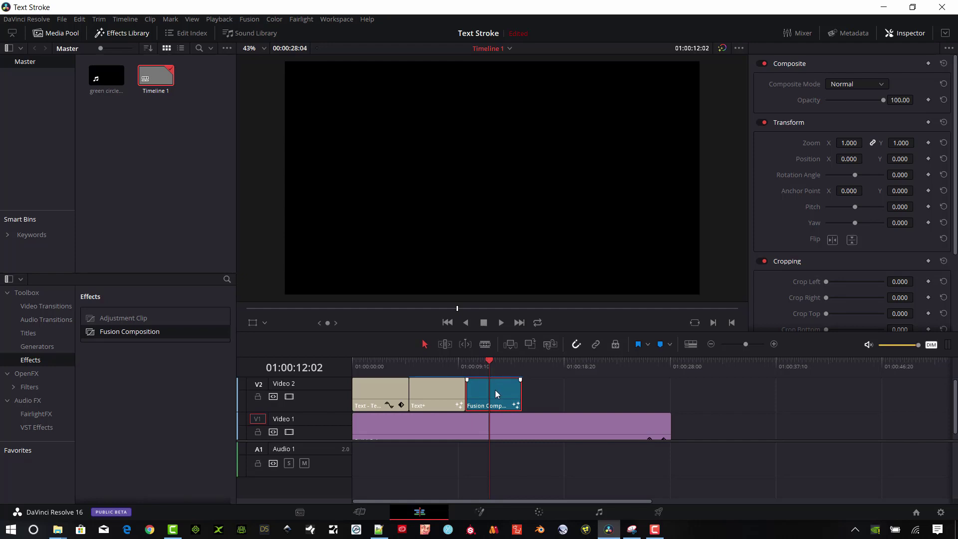
# In Fusion, add a Text+ node reading 'Outline'
pyautogui.click(480, 512)
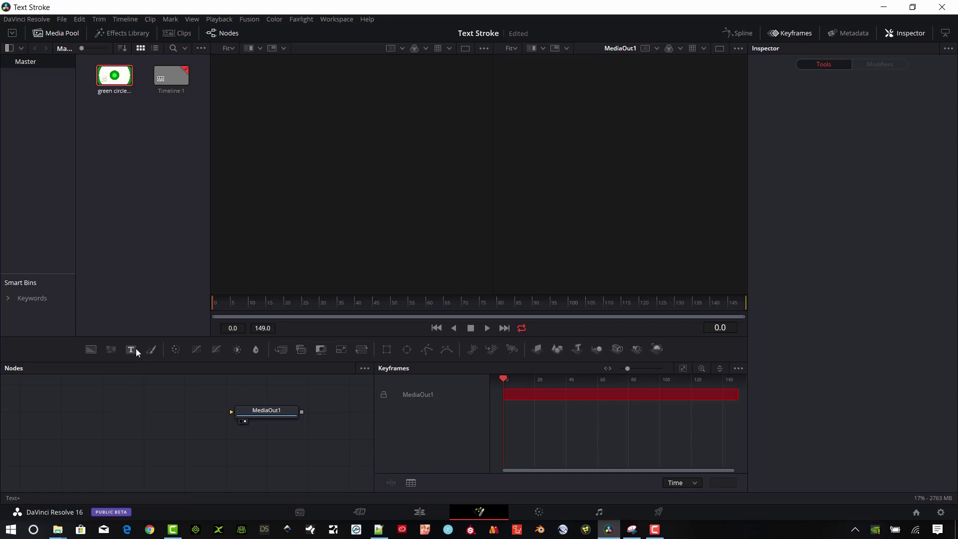
pyautogui.moveTo(135, 348); pyautogui.dragTo(107, 418)
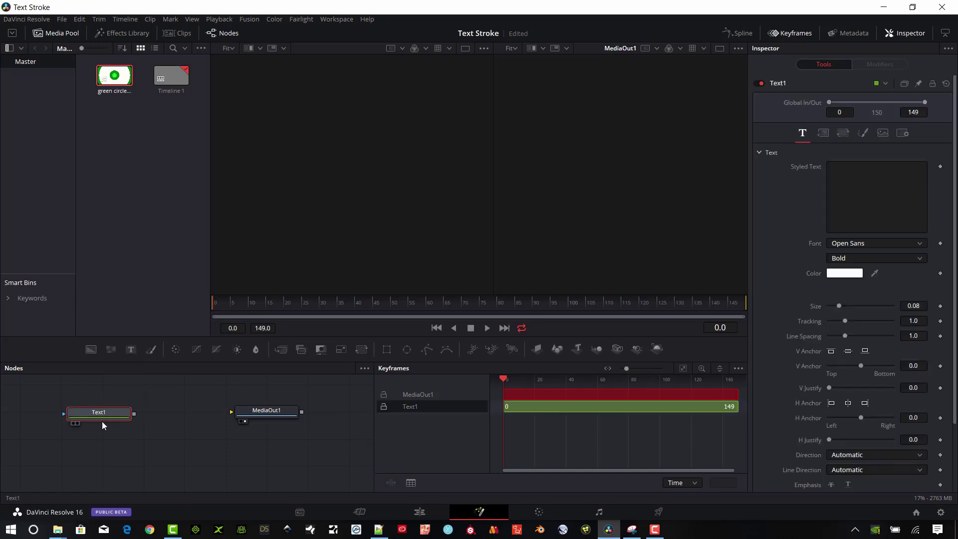
pyautogui.click(854, 170)
pyautogui.write('Outline')
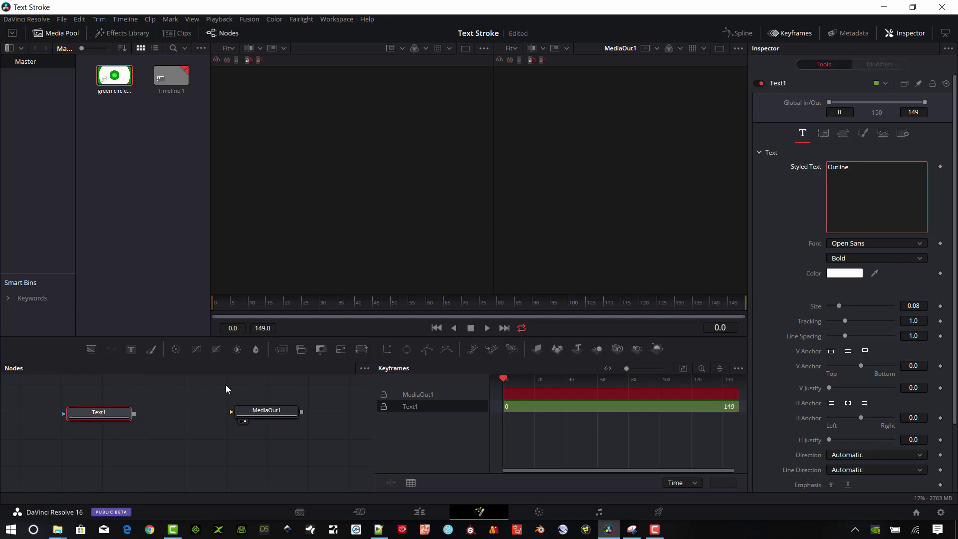
# Enlarge the text to size 0.2756, nudge it left, and wire Text1 to MediaOut1
pyautogui.moveTo(107, 417); pyautogui.dragTo(365, 179)
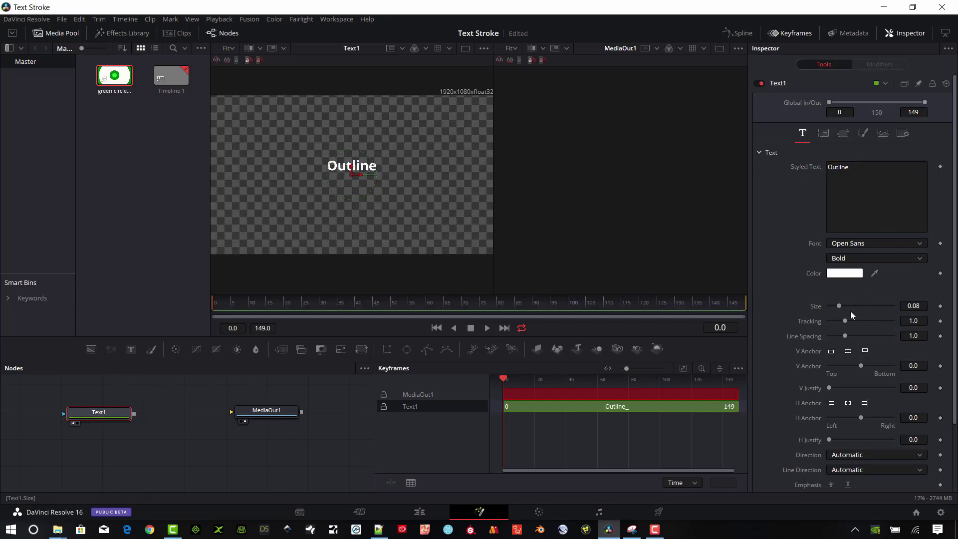
pyautogui.moveTo(839, 306); pyautogui.dragTo(863, 309)
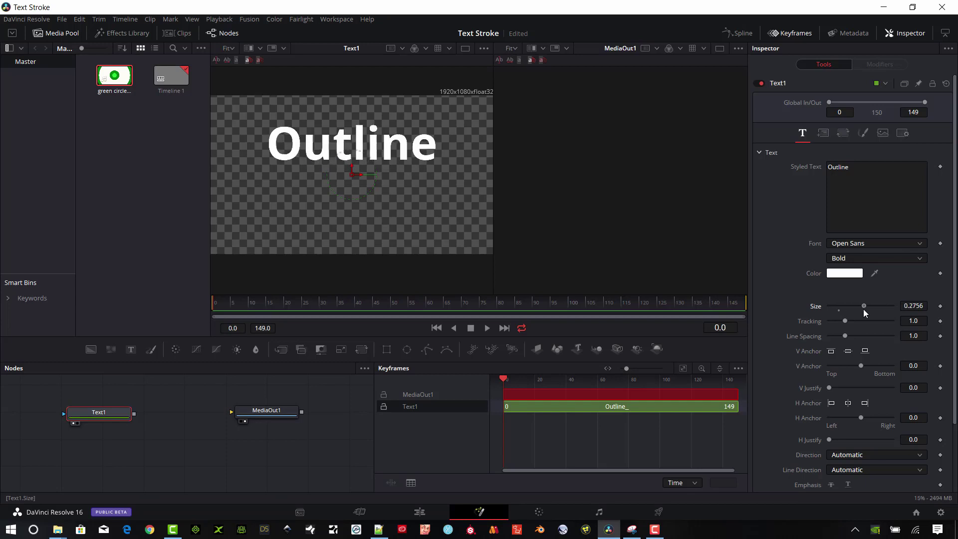
pyautogui.moveTo(354, 182); pyautogui.dragTo(350, 209)
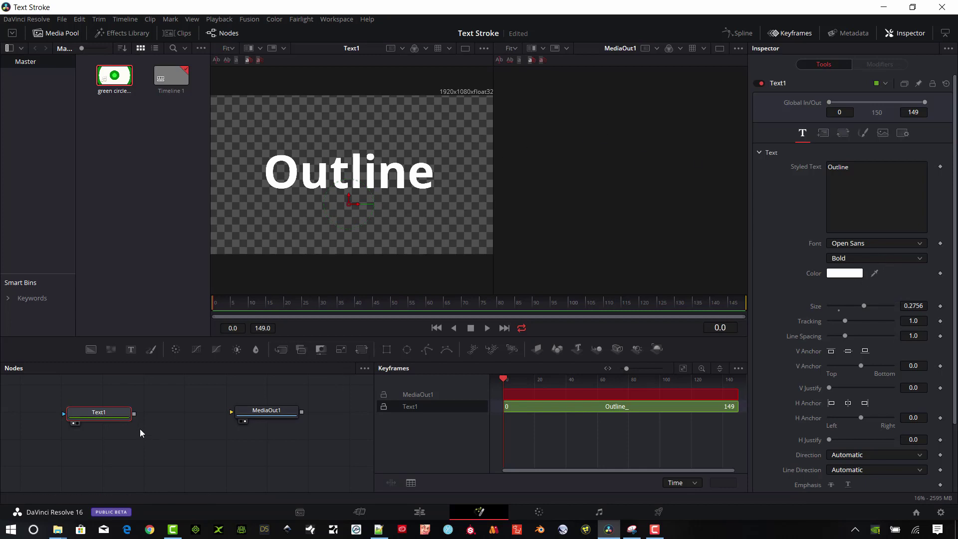
pyautogui.moveTo(107, 418); pyautogui.dragTo(248, 414)
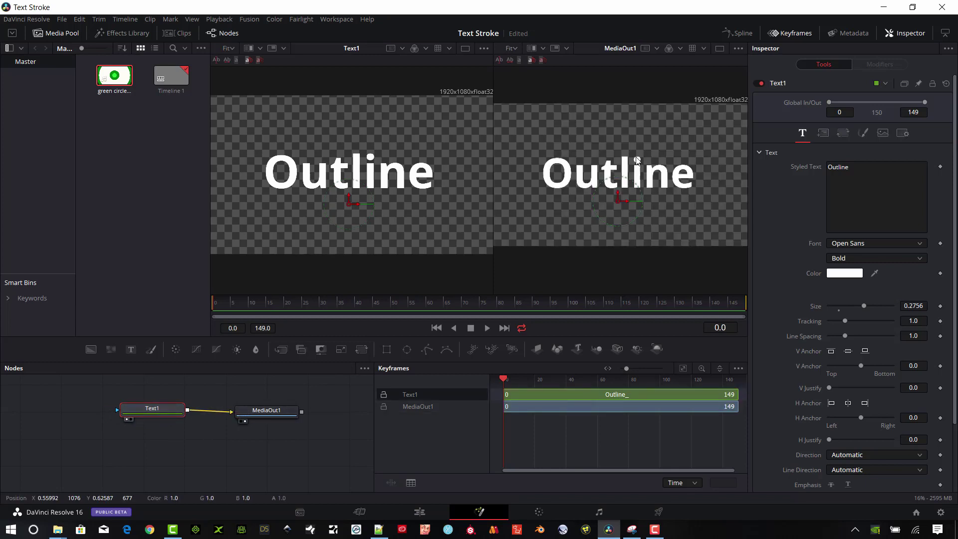
pyautogui.moveTo(166, 409); pyautogui.dragTo(174, 412)
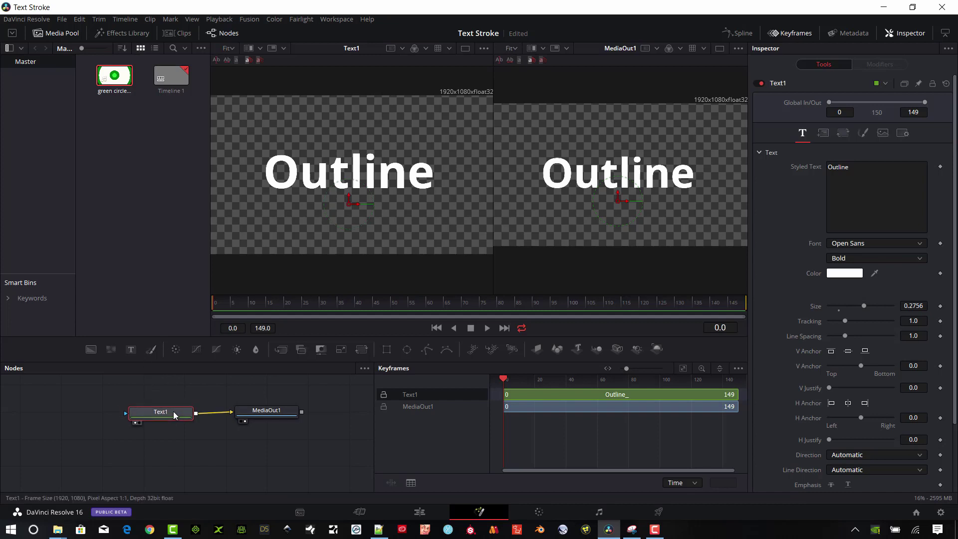
# Enable the Red Outline shading element 2 and widen Outline's letter spacing
pyautogui.click(861, 133)
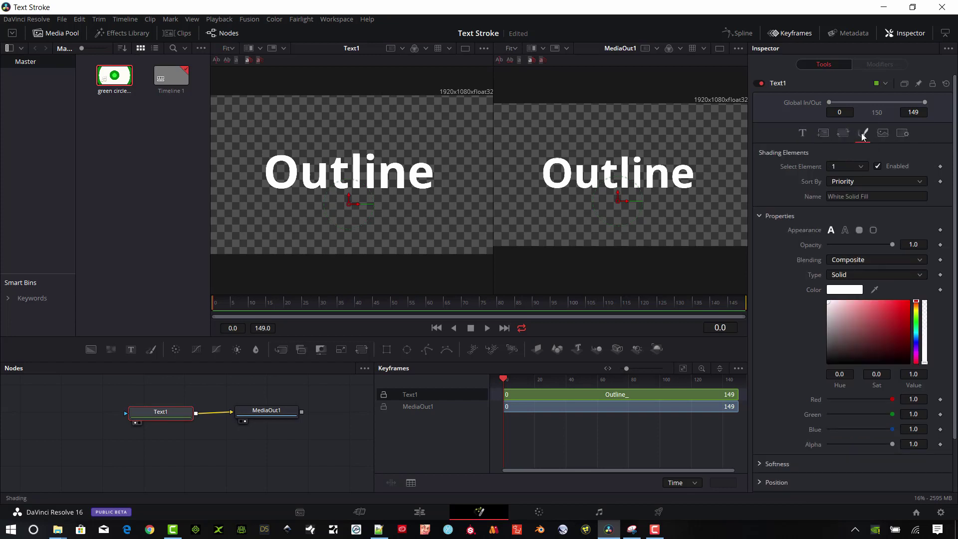
pyautogui.click(862, 168)
pyautogui.click(852, 190)
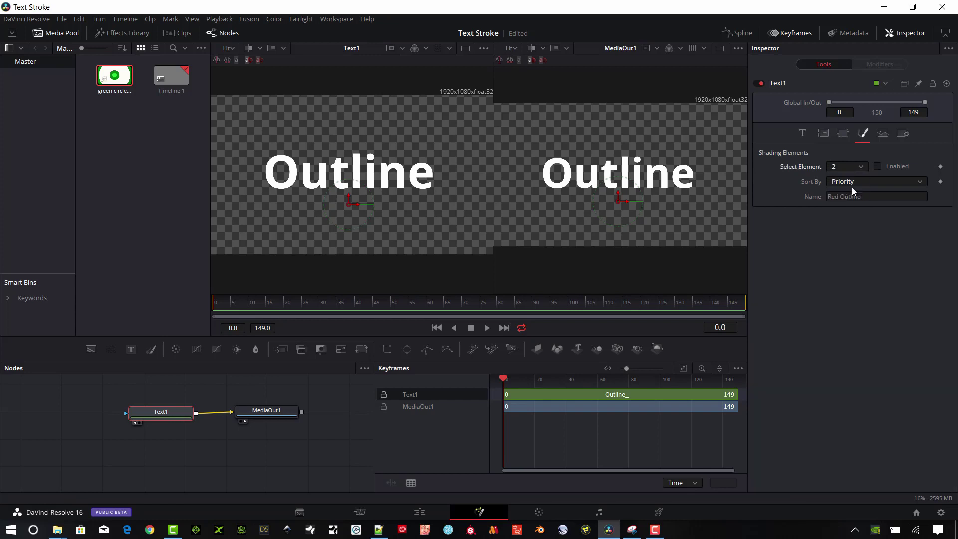
pyautogui.click(878, 166)
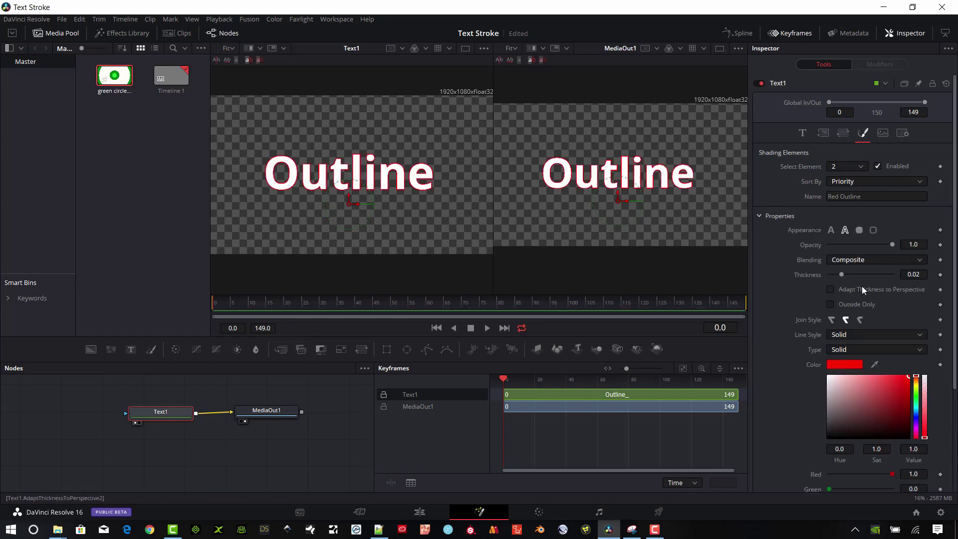
pyautogui.moveTo(842, 274); pyautogui.dragTo(874, 275)
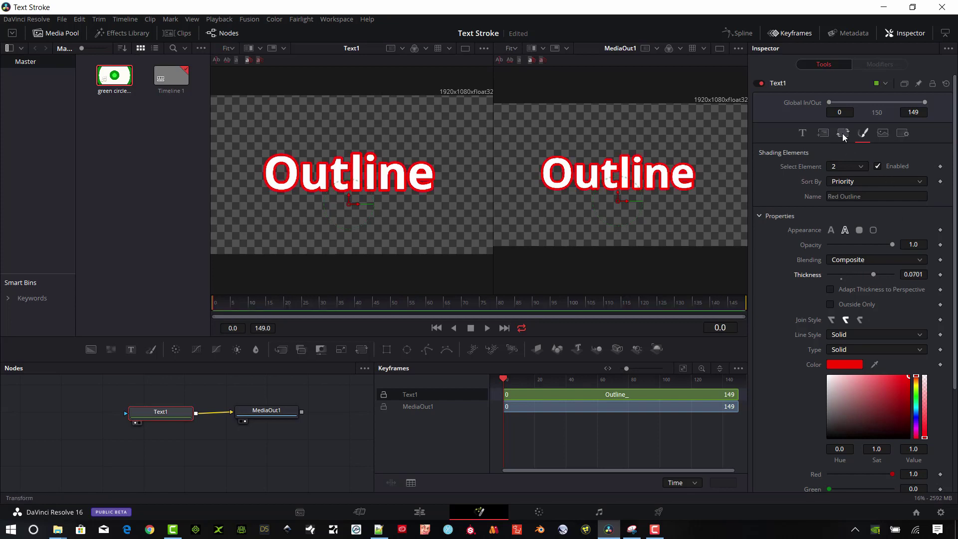
pyautogui.click(859, 170)
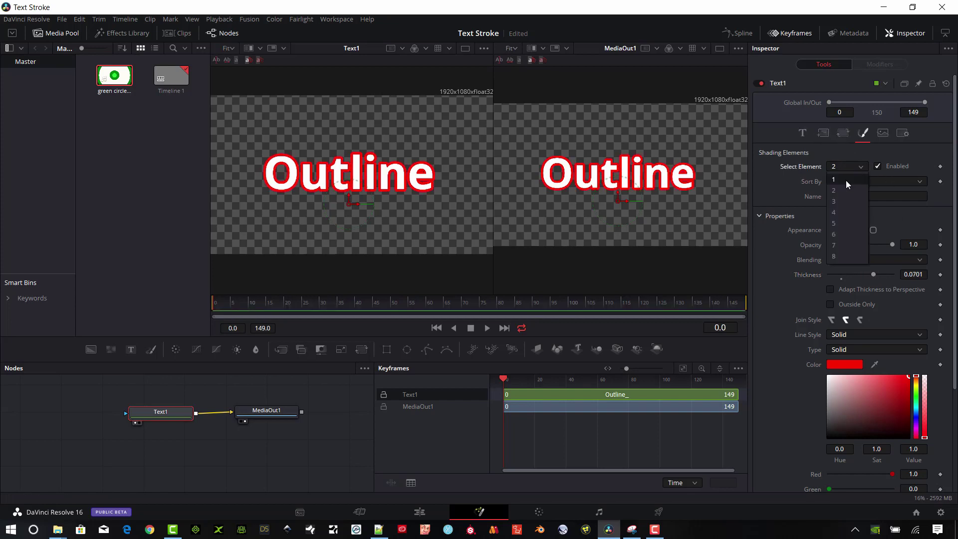
pyautogui.click(846, 181)
pyautogui.click(860, 168)
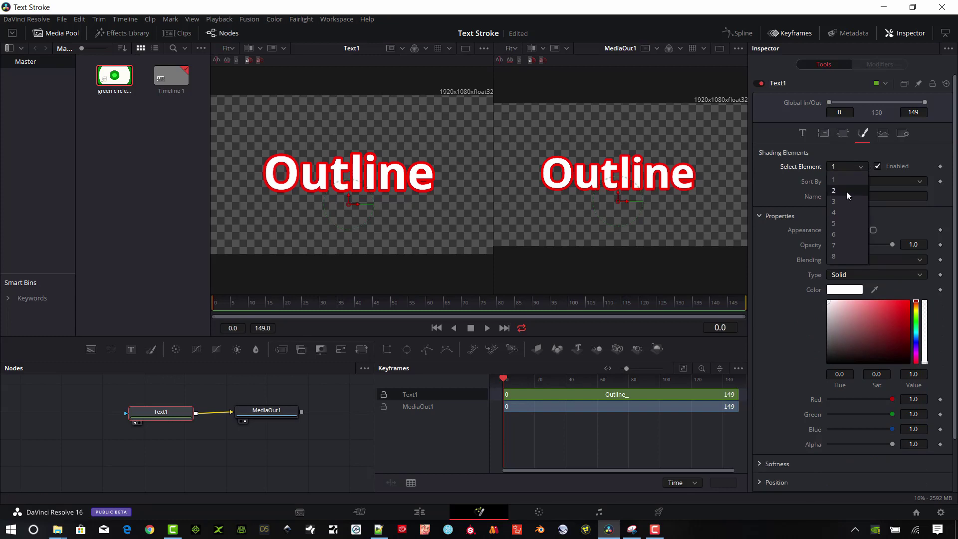
pyautogui.click(846, 190)
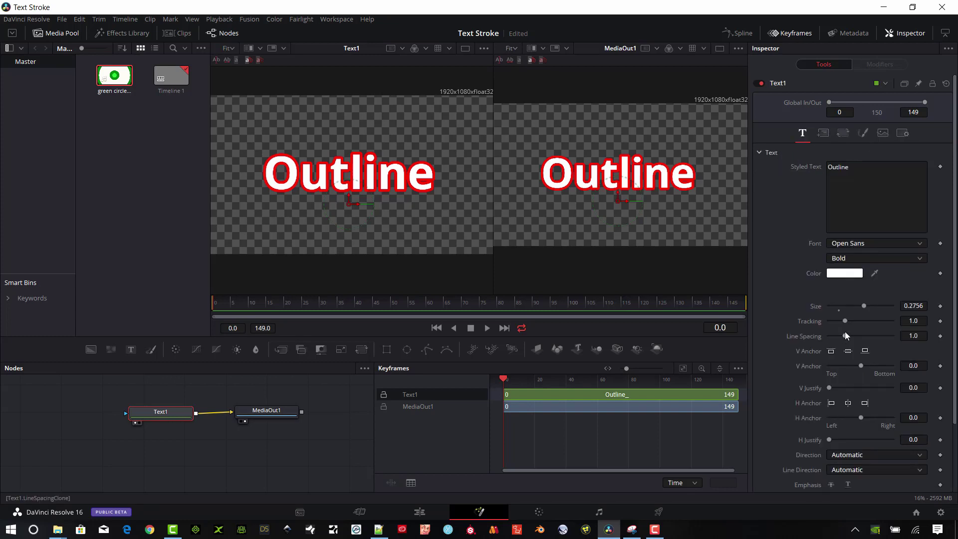
pyautogui.moveTo(845, 321); pyautogui.dragTo(846, 324)
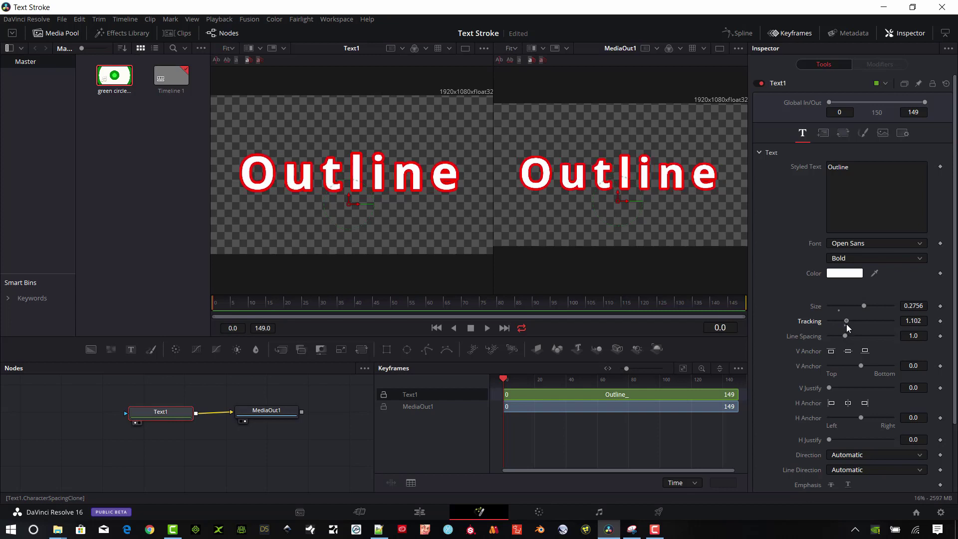
# Set the red outline thickness to 0.15
pyautogui.click(866, 132)
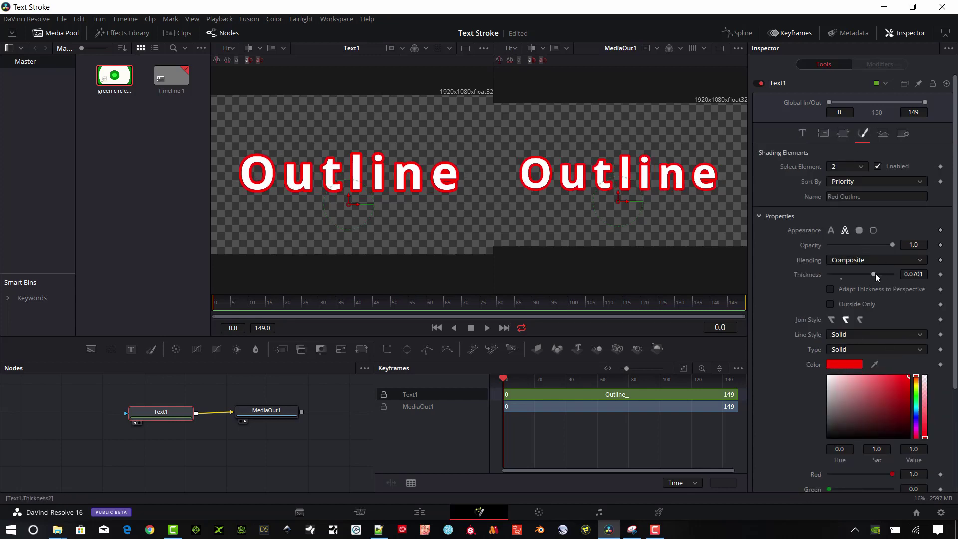
pyautogui.moveTo(875, 274); pyautogui.dragTo(899, 275)
pyautogui.press('Return')
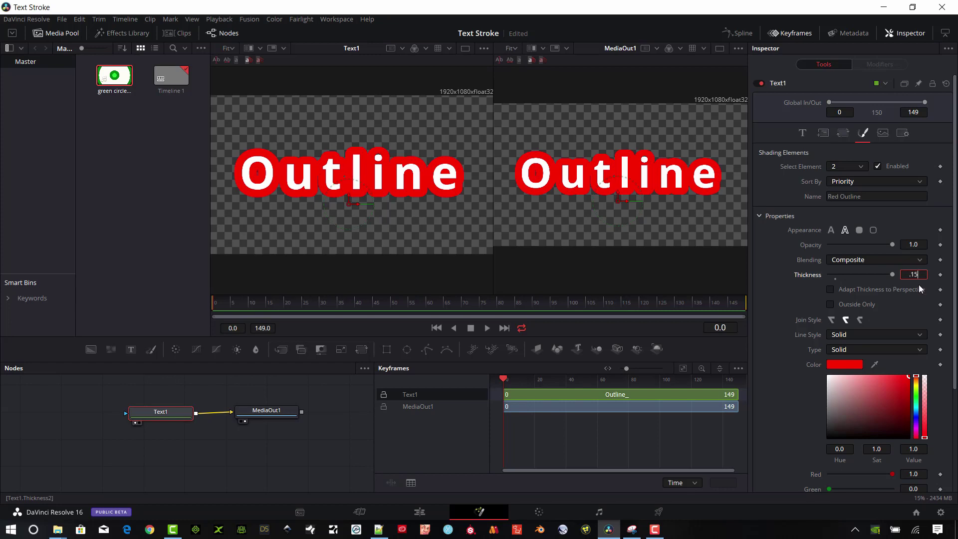
pyautogui.write('.15')
pyautogui.press('Tab')
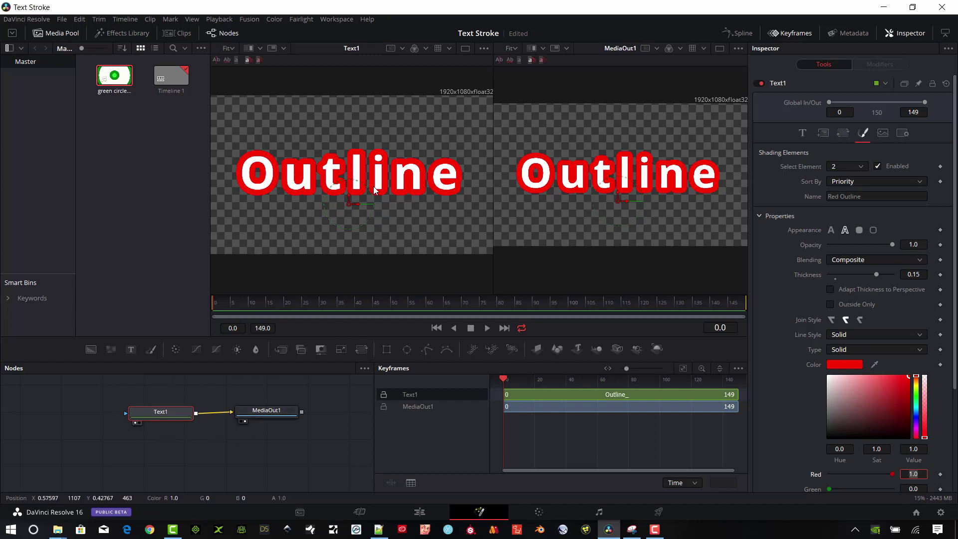
# Add green circle transition.mov as MediaIn1 and view it in viewer 2 at a frame showing the circle
pyautogui.moveTo(181, 418); pyautogui.dragTo(186, 416)
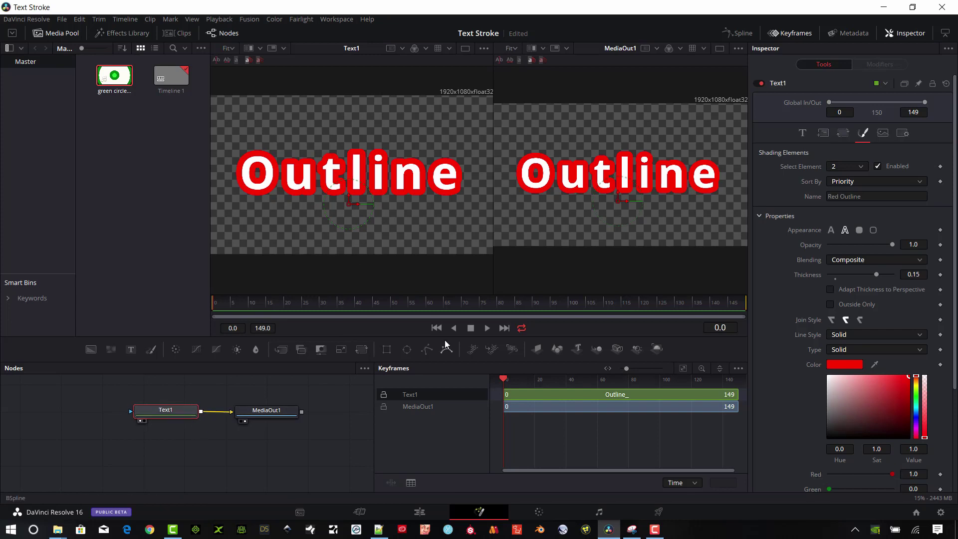
pyautogui.moveTo(453, 295); pyautogui.dragTo(454, 330)
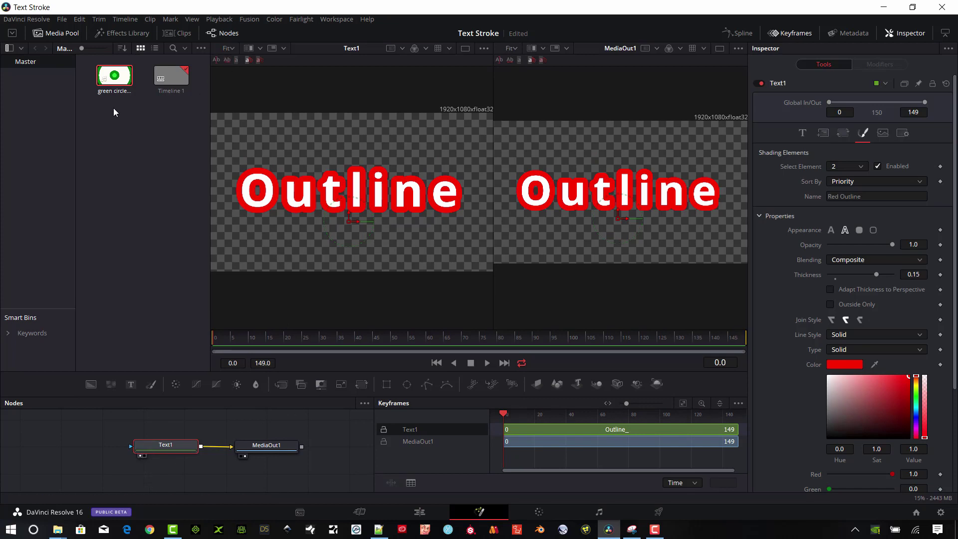
pyautogui.moveTo(115, 87); pyautogui.dragTo(82, 442)
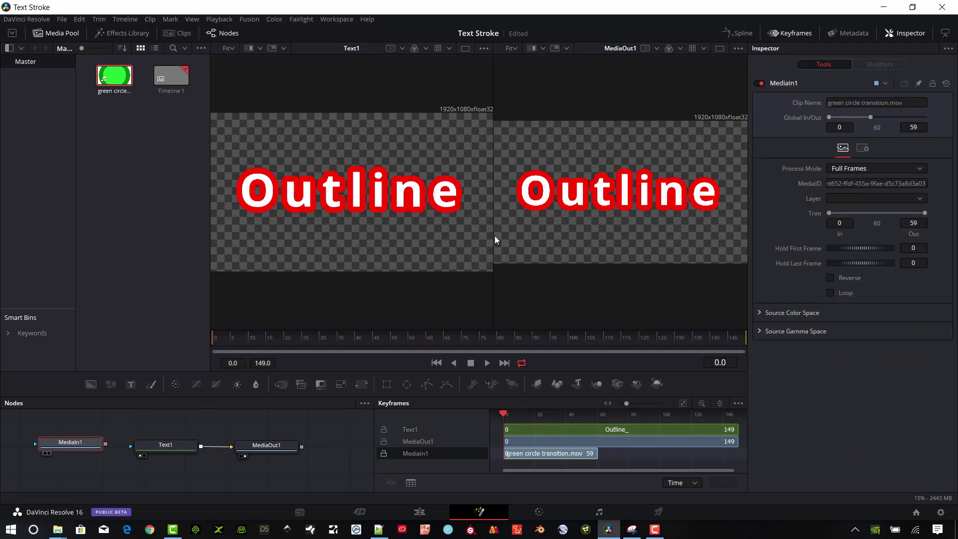
pyautogui.press('2')
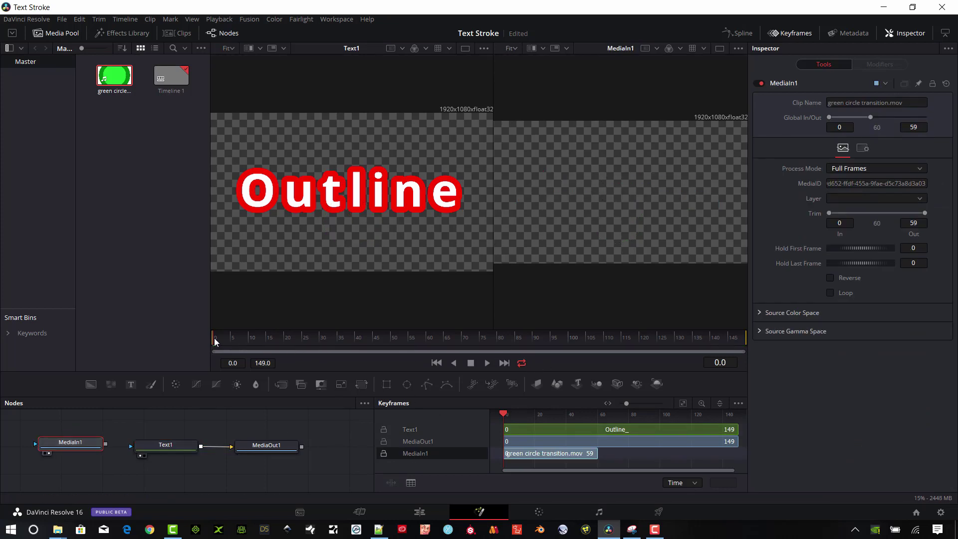
pyautogui.moveTo(215, 340)
pyautogui.mouseDown()
pyautogui.moveTo(424, 349)
pyautogui.moveTo(211, 343)
pyautogui.mouseUp()
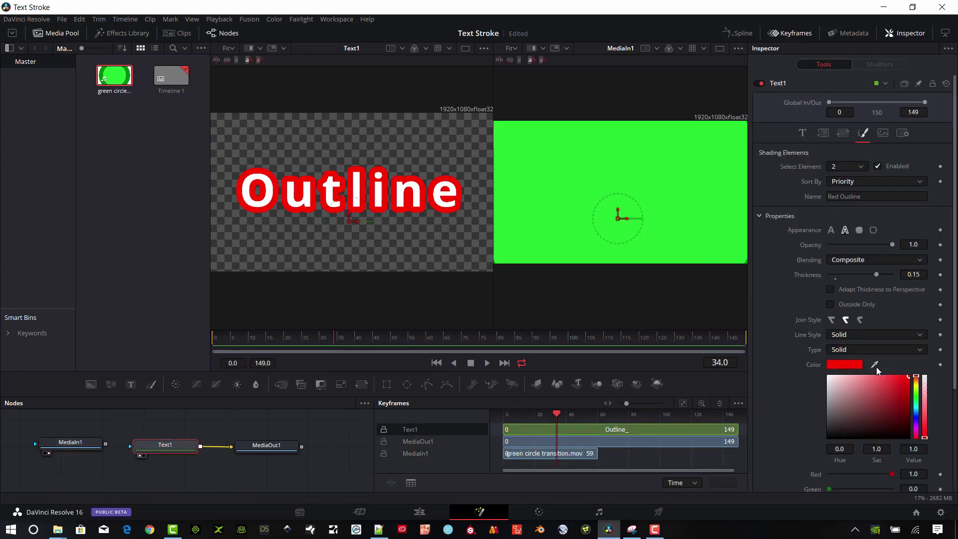
# Colour the outline with green sampled from the circle clip (R 0.137, G 0.874, B 0.196)
pyautogui.click(856, 366)
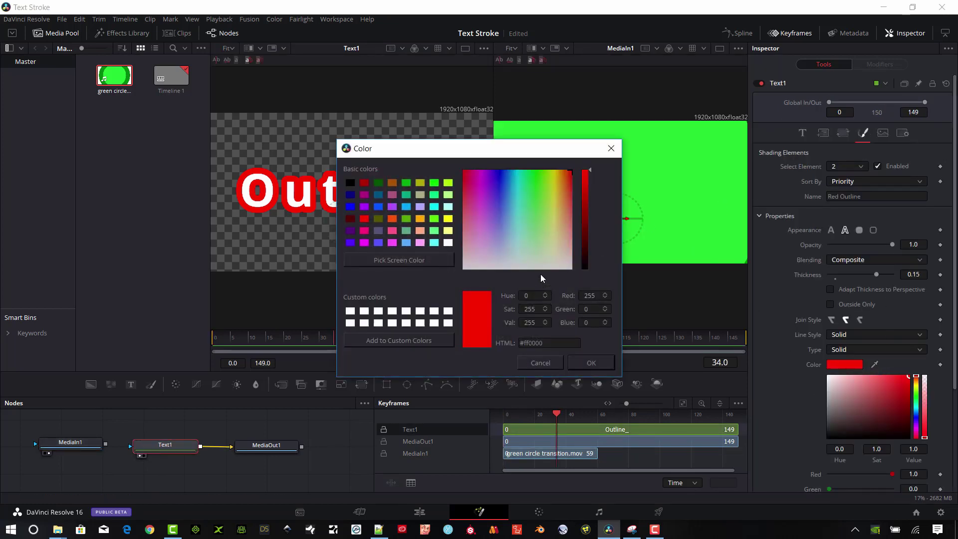
pyautogui.click(415, 260)
pyautogui.click(693, 192)
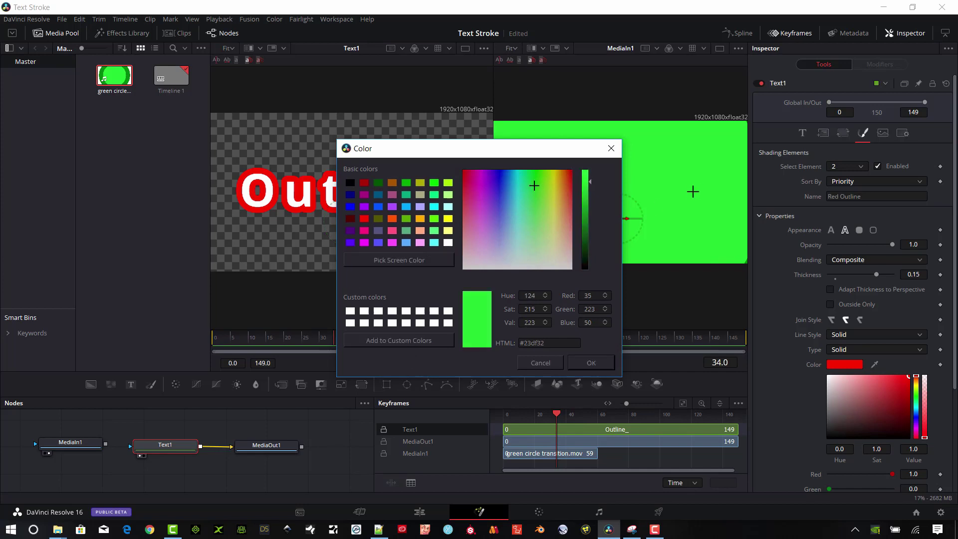
pyautogui.click(590, 362)
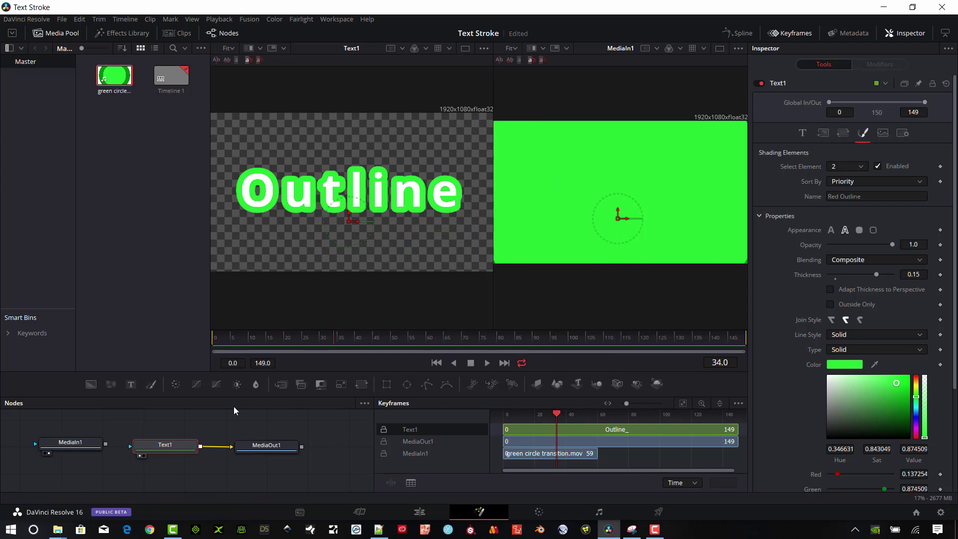
pyautogui.moveTo(83, 448); pyautogui.dragTo(76, 450)
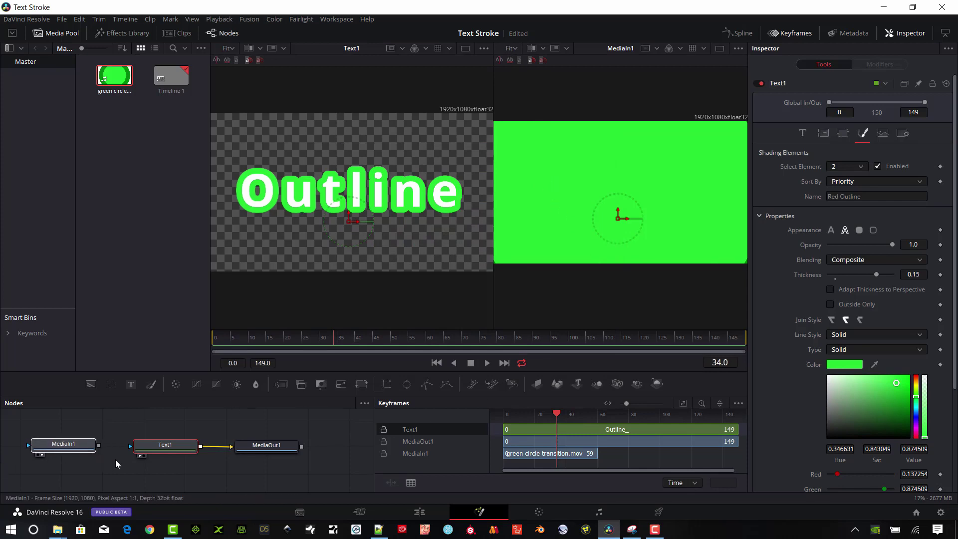
pyautogui.click(171, 443)
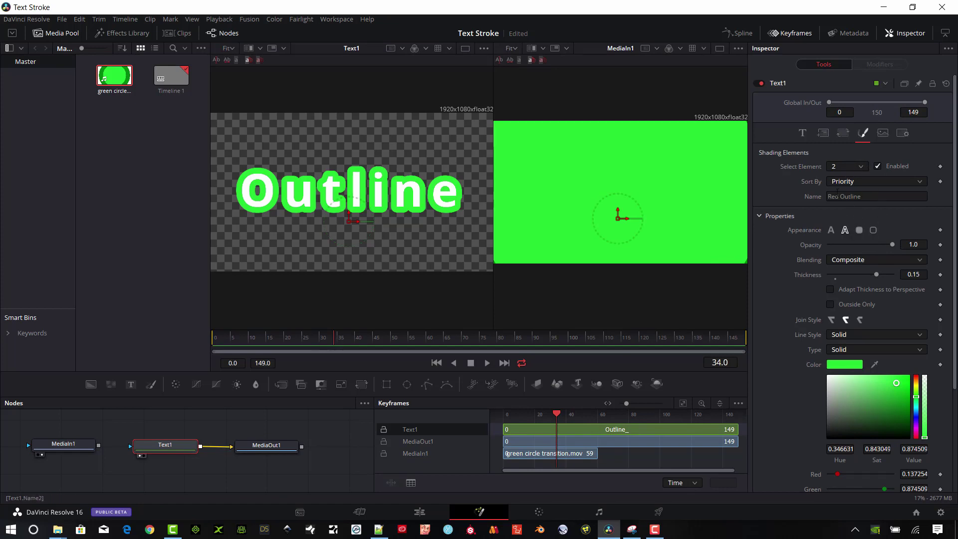
pyautogui.scroll(-3, 863, 318)
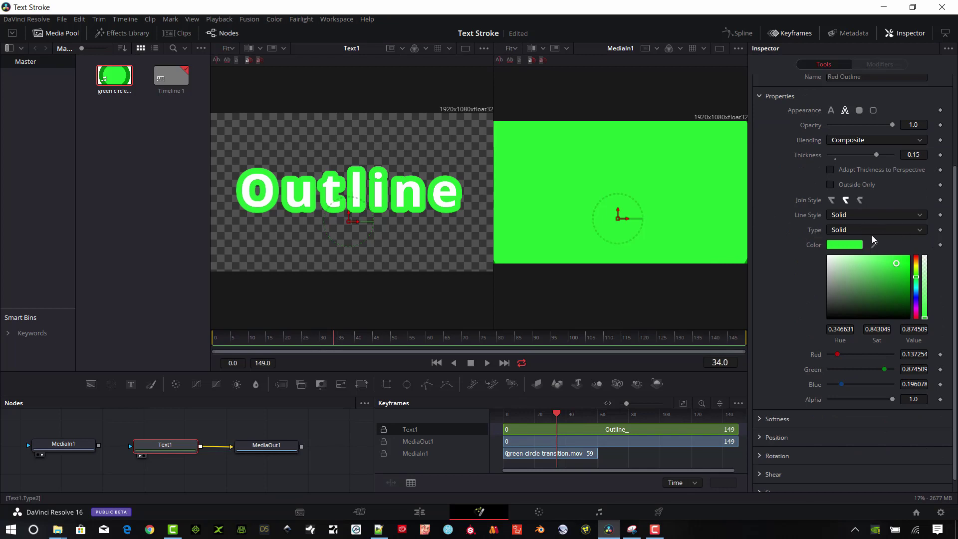
# Set the outline shading Type to Image, connect MediaIn1 into Text1, and scrub to preview
pyautogui.click(920, 230)
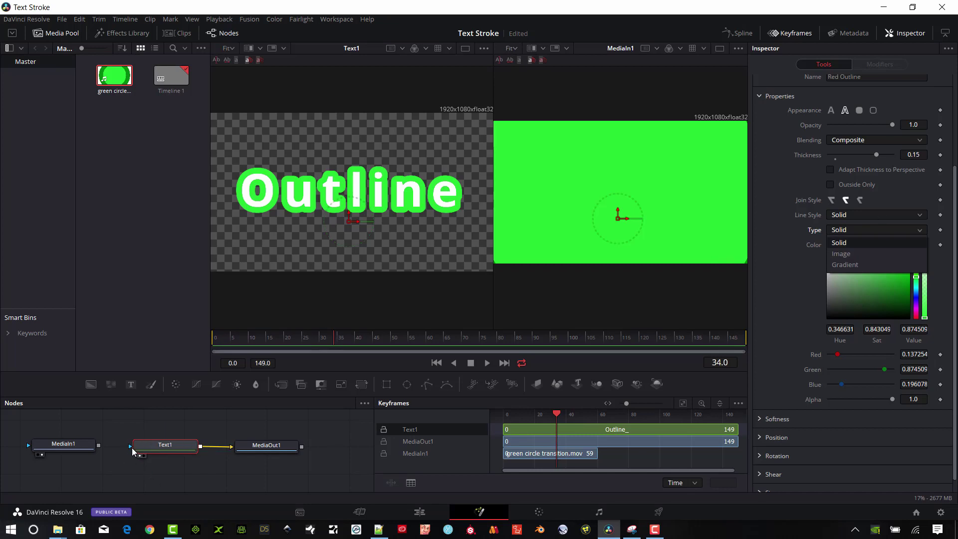
pyautogui.click(845, 255)
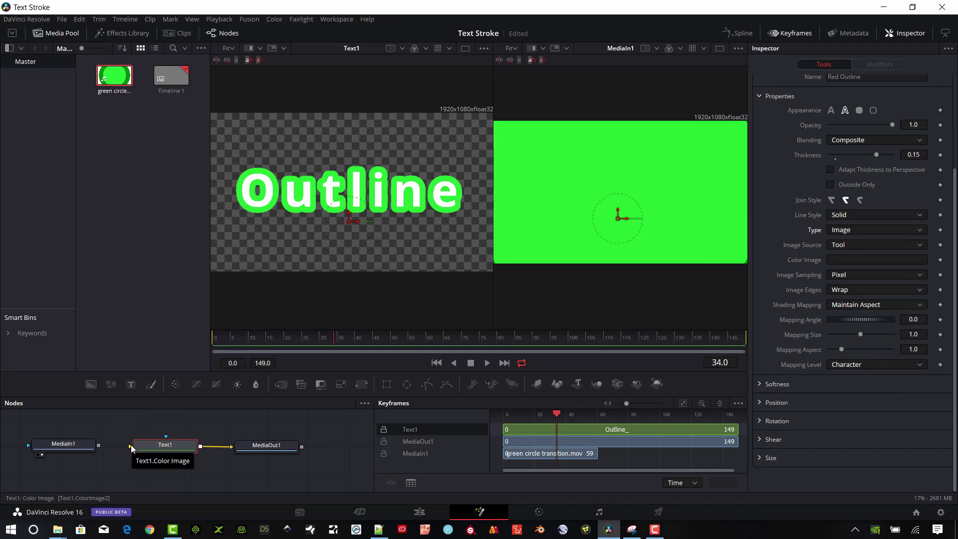
pyautogui.click(72, 446)
pyautogui.moveTo(99, 446); pyautogui.dragTo(168, 445)
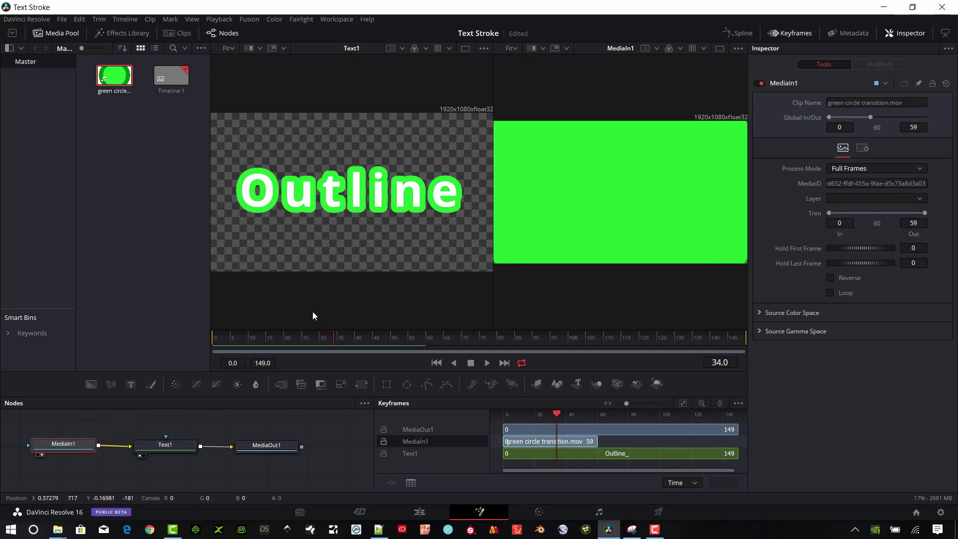
pyautogui.click(211, 344)
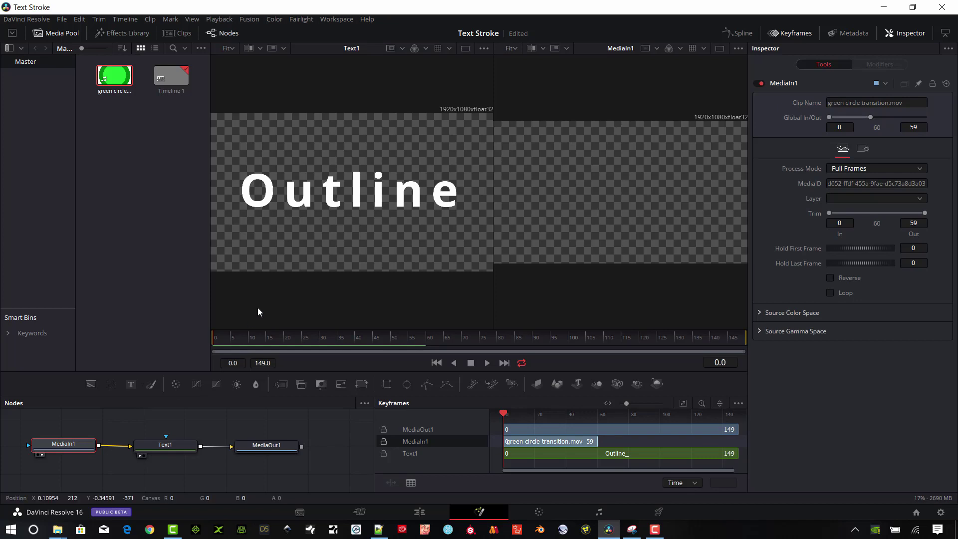
pyautogui.moveTo(219, 337)
pyautogui.mouseDown()
pyautogui.moveTo(306, 354)
pyautogui.moveTo(390, 352)
pyautogui.moveTo(271, 327)
pyautogui.moveTo(213, 337)
pyautogui.mouseUp()
# Set the image Mapping Level to Full Image and scrub across frames to preview it
pyautogui.click(165, 444)
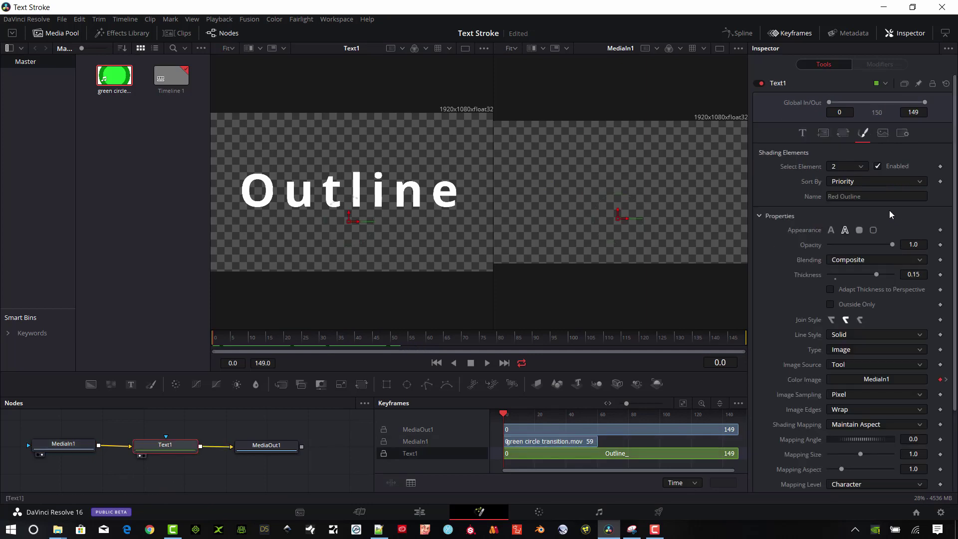
pyautogui.scroll(-5, 898, 324)
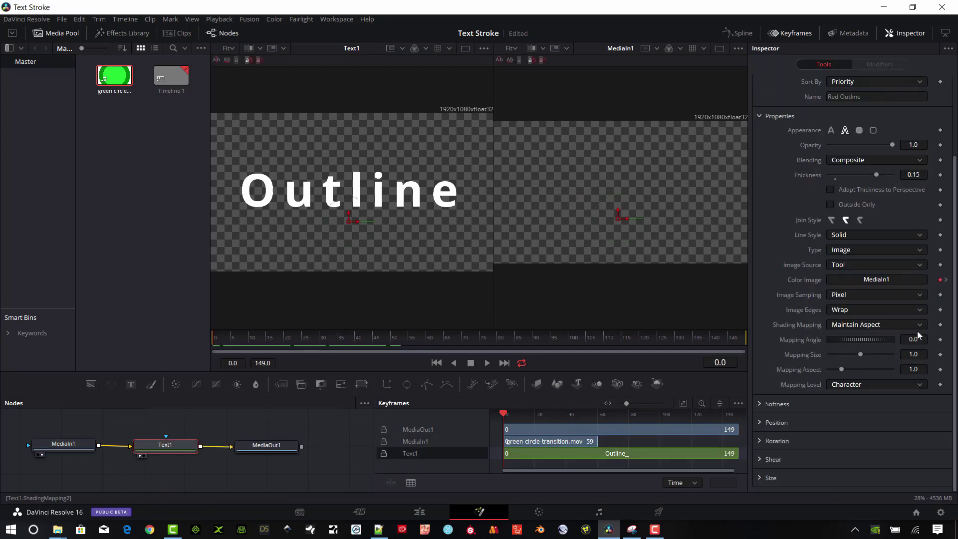
pyautogui.click(887, 383)
pyautogui.click(874, 399)
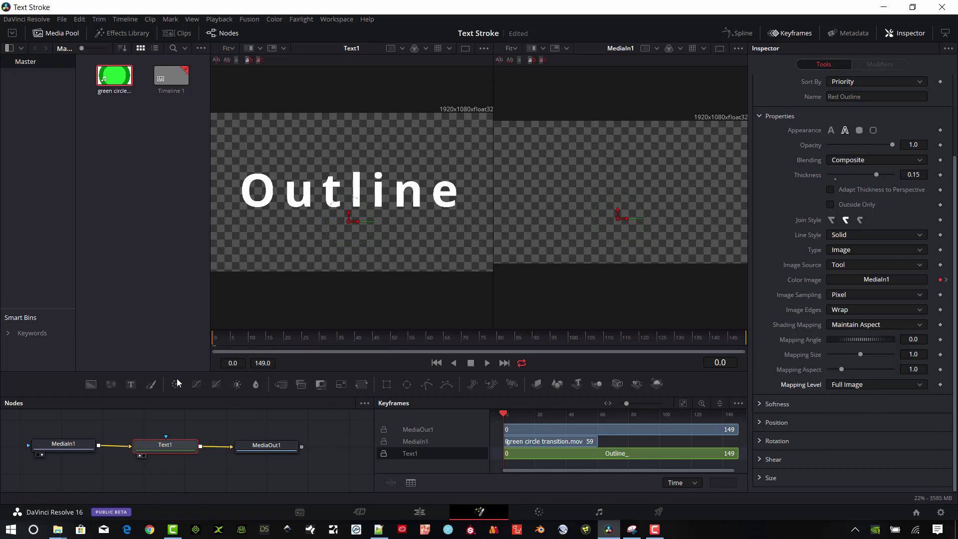
pyautogui.moveTo(223, 340); pyautogui.dragTo(306, 348)
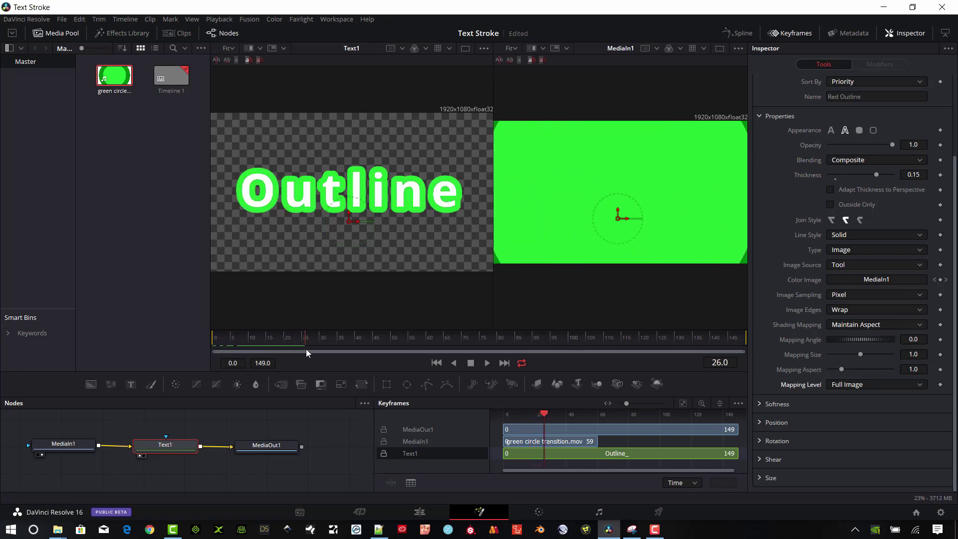
# Compare Line mapping, revert to Full Image, then return to the Edit page
pyautogui.click(901, 385)
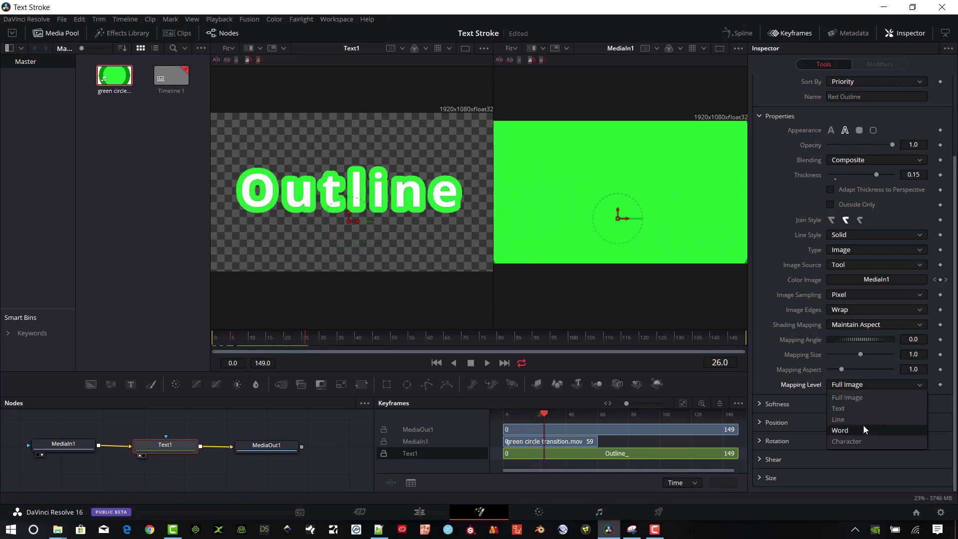
pyautogui.click(863, 422)
pyautogui.moveTo(229, 340); pyautogui.dragTo(259, 339)
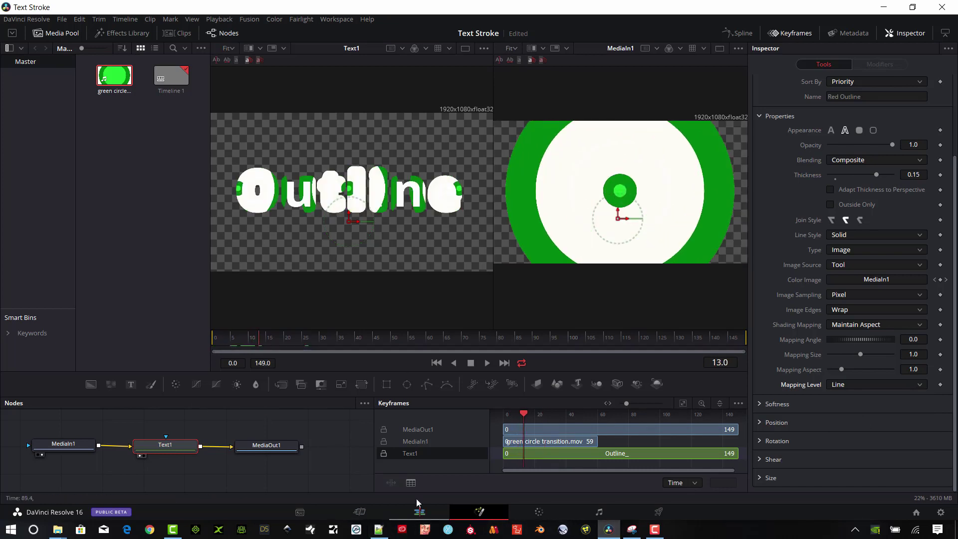
pyautogui.click(872, 384)
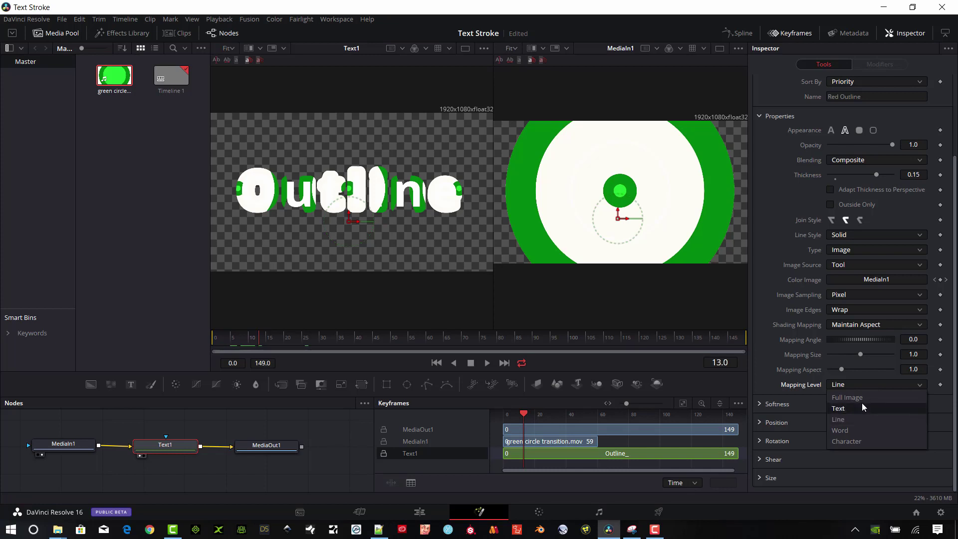
pyautogui.click(857, 398)
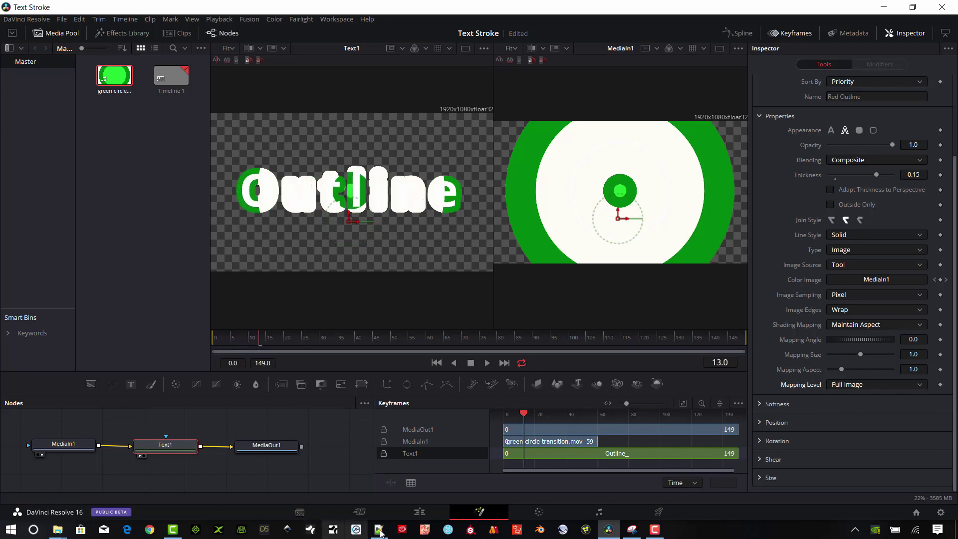
pyautogui.click(421, 513)
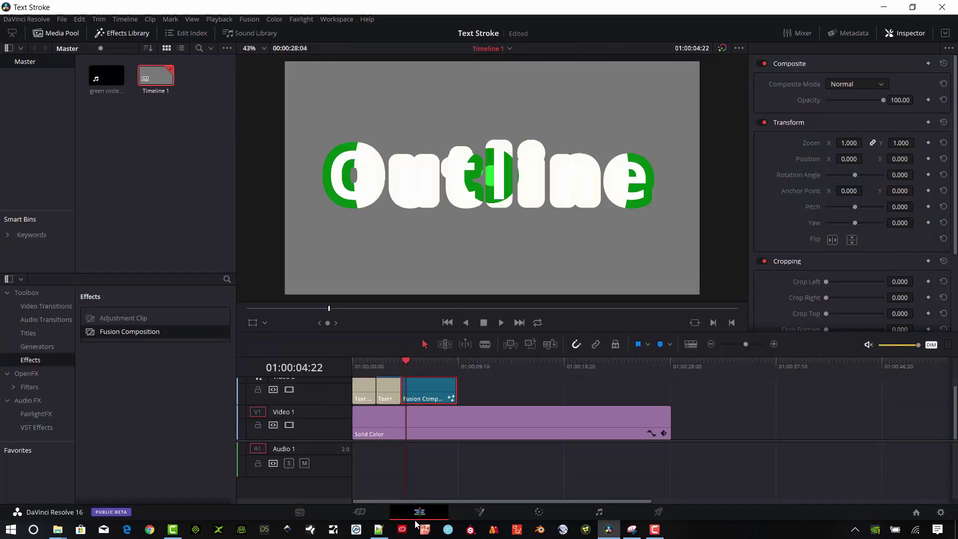